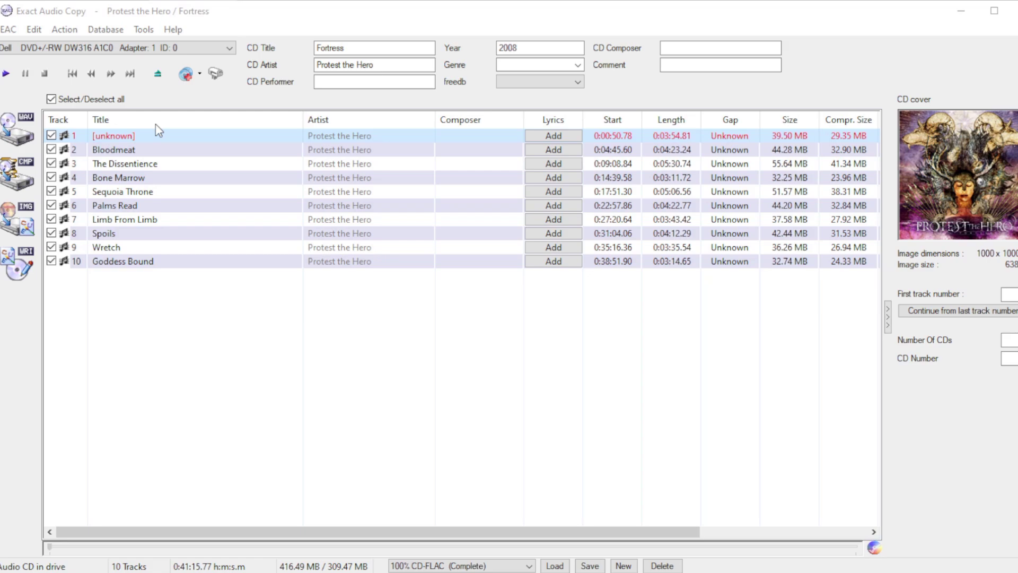
Step: Look over EAC's action list and the hidden track file's details, then clear the selection
left_click(66, 29)
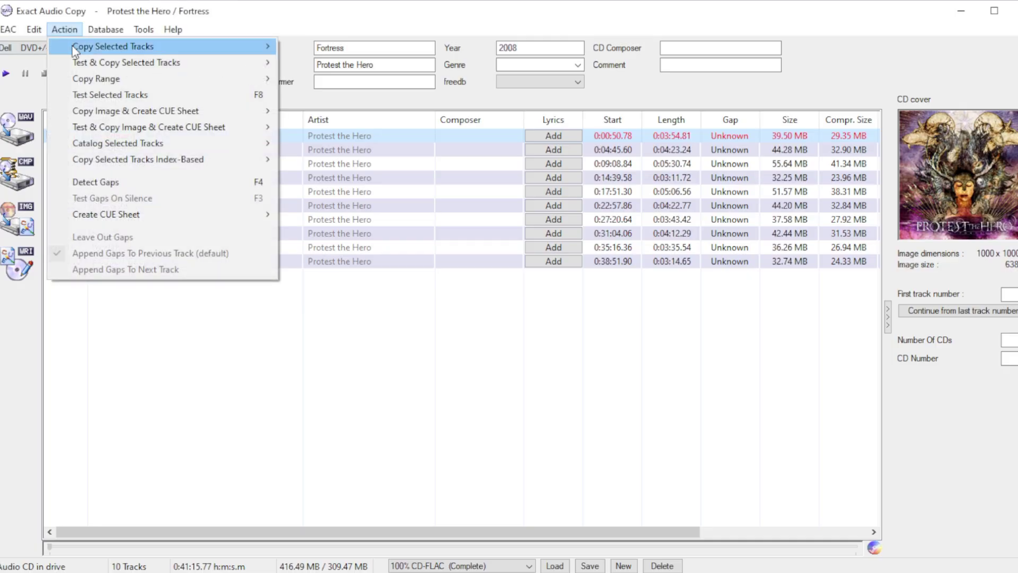
left_click(116, 183)
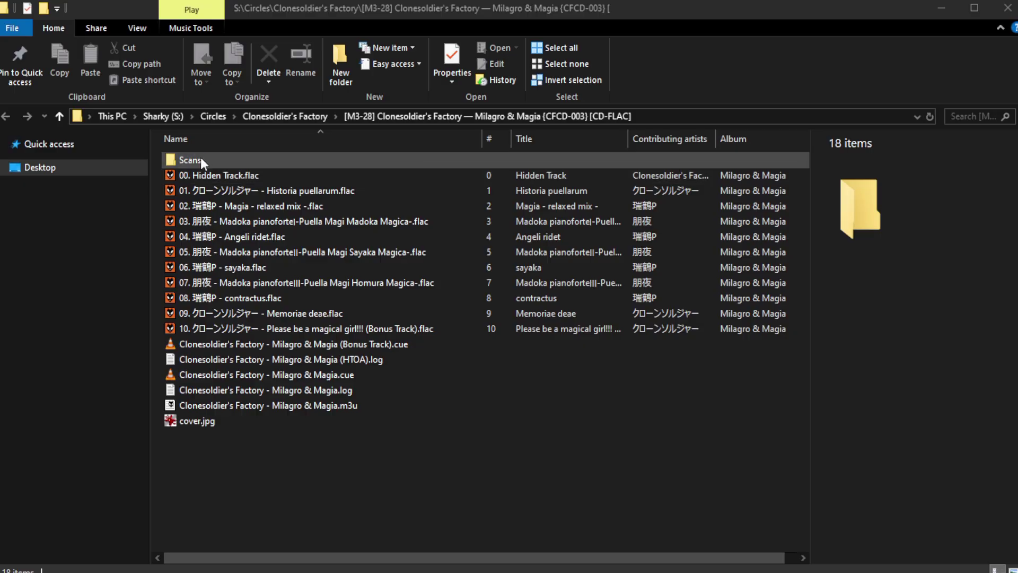
left_click(181, 178)
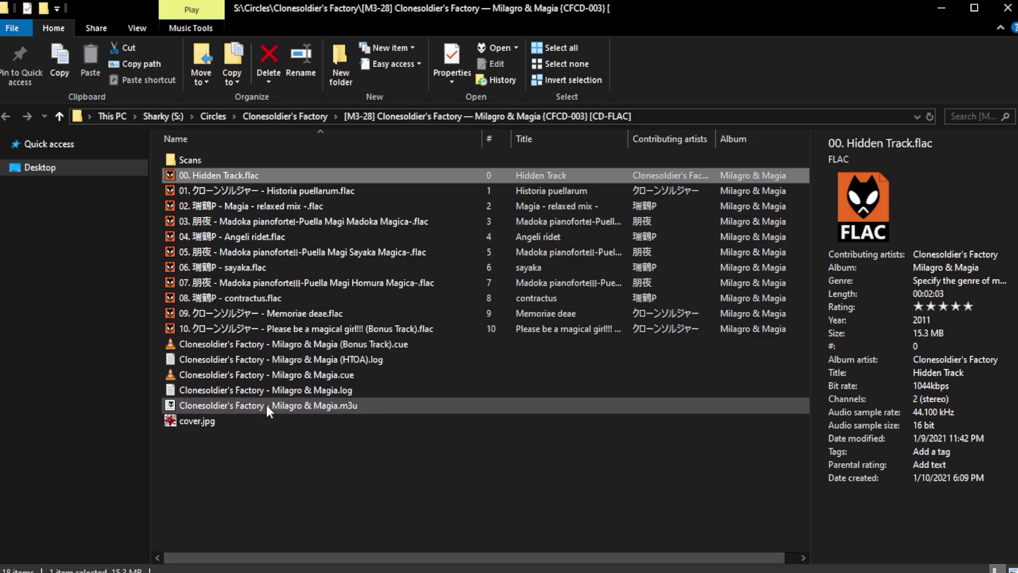
left_click(263, 437)
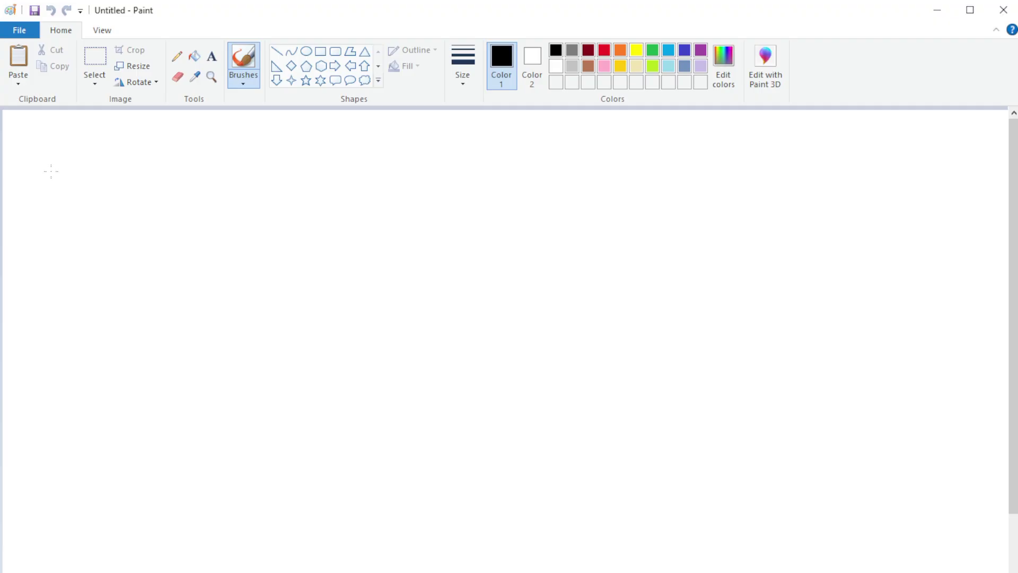
Step: Handwrite 'Requirements' and a bullet 'EAC' with an underline in Paint
mouse_move(52, 169)
left_mouse_down()
mouse_move(80, 151)
mouse_move(84, 182)
mouse_move(176, 195)
mouse_move(202, 220)
mouse_move(237, 199)
mouse_move(247, 226)
mouse_move(381, 217)
mouse_move(388, 240)
mouse_move(406, 226)
mouse_move(423, 242)
left_mouse_up()
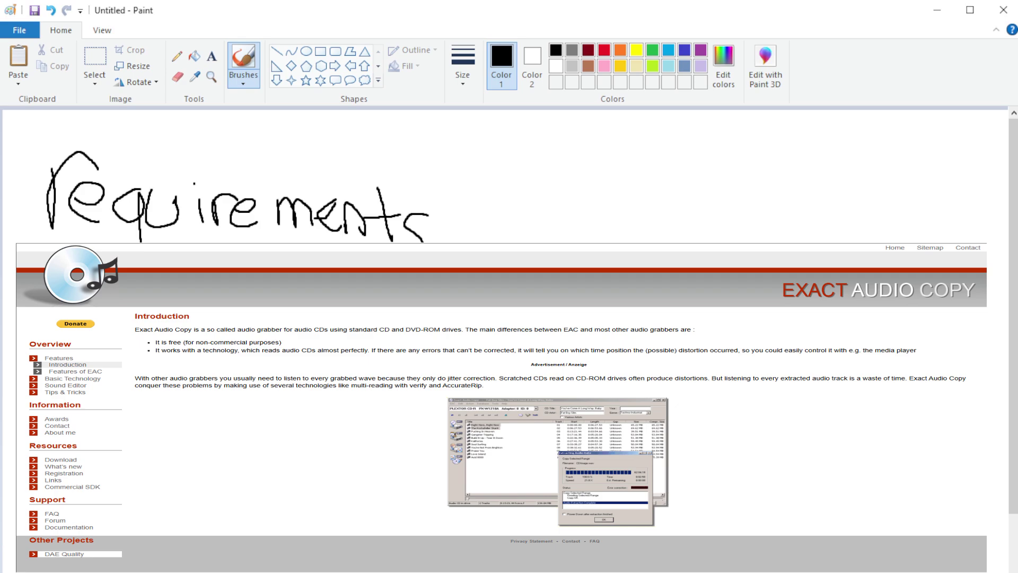
left_click_drag(44, 294, 48, 300)
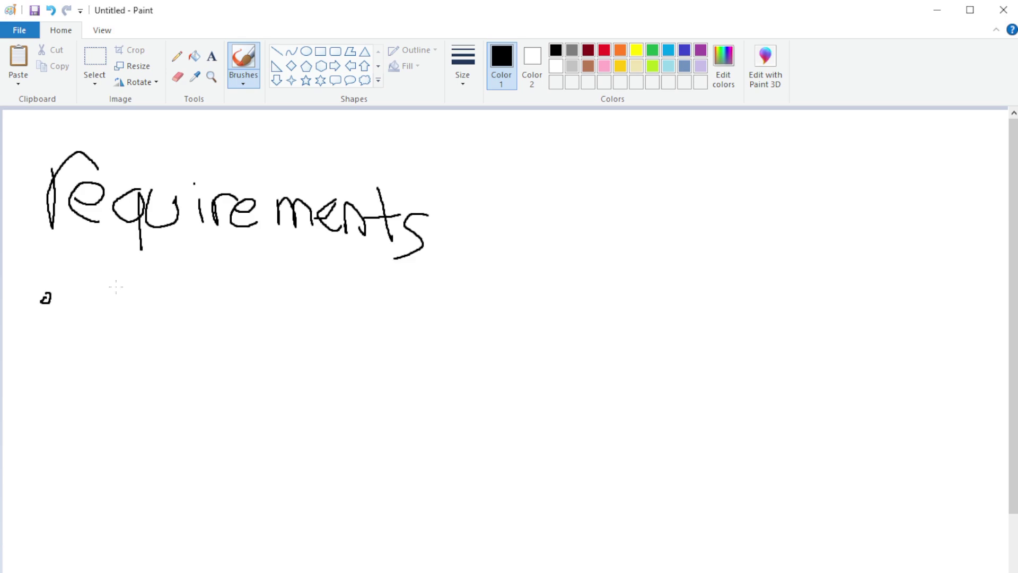
mouse_move(116, 288)
left_mouse_down()
mouse_move(97, 316)
mouse_move(123, 322)
mouse_move(131, 310)
mouse_move(155, 322)
mouse_move(155, 309)
mouse_move(200, 326)
left_mouse_up()
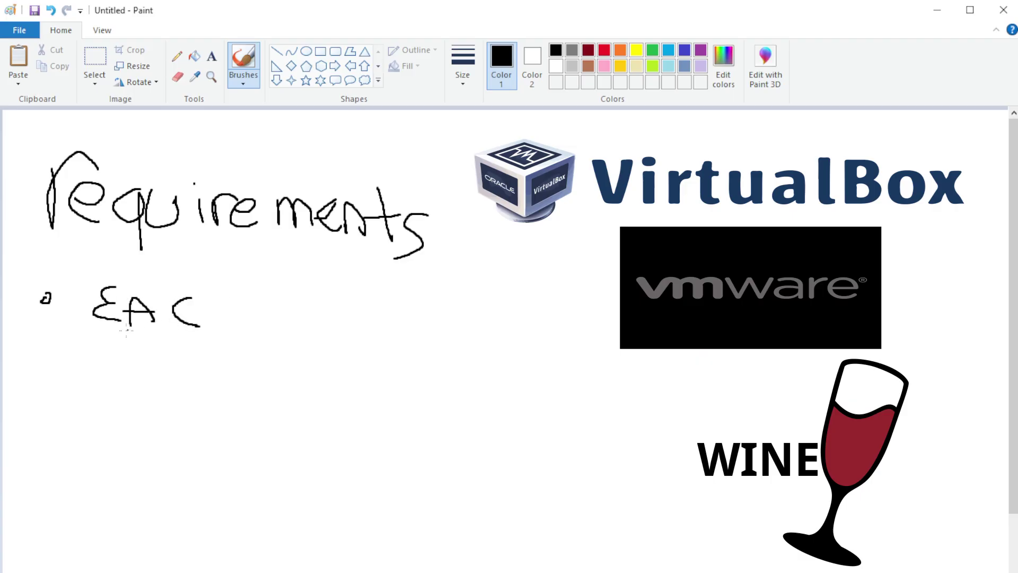
left_click_drag(82, 337, 204, 343)
Step: Start a second bullet reading 'A CD with an HT…'
mouse_move(45, 390)
left_mouse_down()
mouse_move(90, 385)
mouse_move(107, 413)
mouse_move(111, 402)
left_mouse_up()
mouse_move(175, 394)
left_mouse_down()
mouse_move(178, 417)
mouse_move(196, 418)
mouse_move(206, 408)
mouse_move(192, 391)
left_mouse_up()
mouse_move(262, 407)
left_mouse_down()
mouse_move(294, 402)
mouse_move(301, 418)
mouse_move(339, 403)
mouse_move(320, 416)
mouse_move(342, 404)
mouse_move(345, 418)
mouse_move(396, 419)
mouse_move(391, 404)
mouse_move(418, 417)
mouse_move(423, 399)
left_mouse_up()
mouse_move(484, 370)
left_mouse_down()
mouse_move(490, 413)
mouse_move(524, 401)
left_mouse_up()
left_click_drag(514, 366, 522, 426)
Step: Finish the second bullet as 'A CD with an HTOA track'
mouse_move(532, 381)
left_mouse_down()
mouse_move(605, 387)
mouse_move(561, 423)
mouse_move(586, 426)
mouse_move(587, 413)
mouse_move(618, 398)
mouse_move(638, 439)
left_mouse_up()
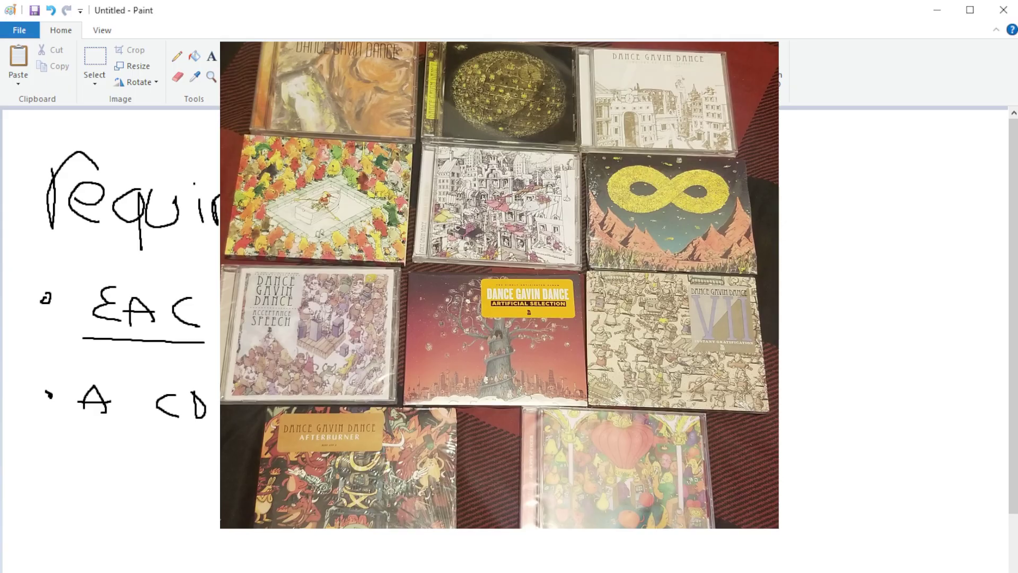
left_click_drag(778, 439, 791, 429)
mouse_move(802, 384)
left_mouse_down()
mouse_move(797, 435)
mouse_move(793, 418)
mouse_move(811, 432)
mouse_move(795, 411)
mouse_move(821, 375)
left_mouse_up()
Step: Write a third bullet 'A drive that can rip HTOA', crossing out one mistaken word
mouse_move(55, 482)
left_mouse_down()
mouse_move(68, 475)
mouse_move(133, 513)
left_mouse_up()
mouse_move(93, 479)
left_mouse_down()
mouse_move(199, 506)
mouse_move(210, 438)
left_mouse_up()
mouse_move(226, 481)
left_mouse_down()
mouse_move(228, 502)
mouse_move(249, 480)
left_mouse_up()
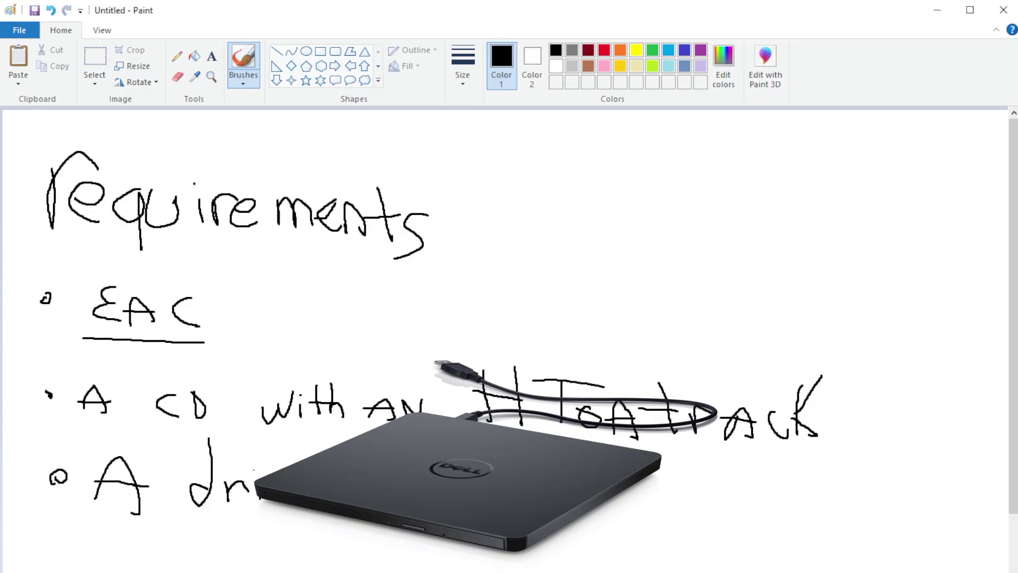
mouse_move(403, 483)
left_mouse_down()
mouse_move(418, 508)
mouse_move(398, 497)
mouse_move(474, 492)
left_mouse_up()
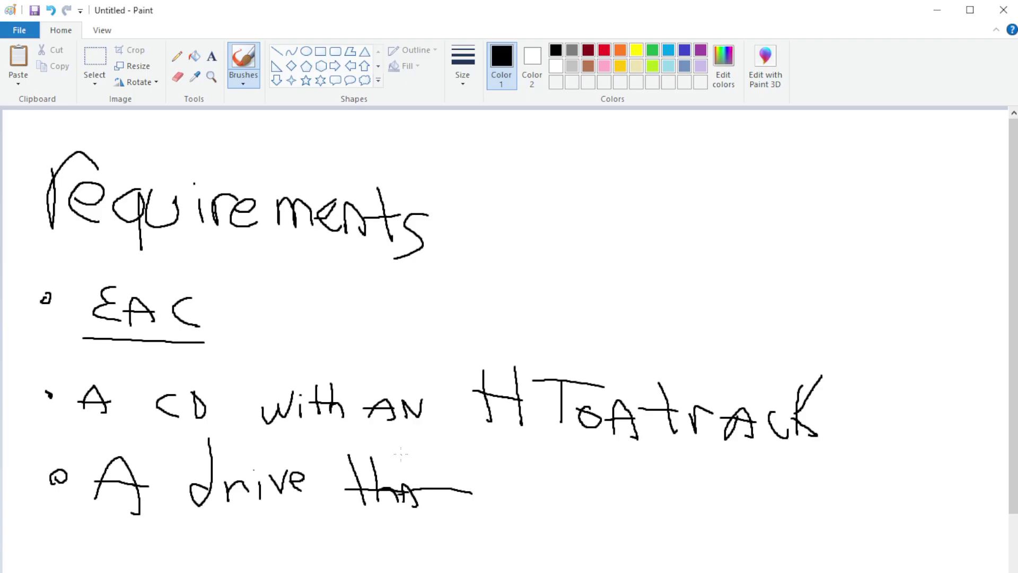
left_click_drag(401, 452, 423, 506)
mouse_move(484, 494)
left_mouse_down()
mouse_move(511, 517)
mouse_move(523, 500)
mouse_move(527, 514)
mouse_move(524, 489)
mouse_move(541, 509)
mouse_move(590, 485)
mouse_move(605, 522)
left_mouse_up()
mouse_move(617, 488)
left_mouse_down()
mouse_move(640, 511)
mouse_move(614, 515)
left_mouse_up()
mouse_move(688, 492)
left_mouse_down()
mouse_move(690, 524)
mouse_move(721, 505)
left_mouse_up()
mouse_move(716, 491)
left_mouse_down()
mouse_move(716, 525)
mouse_move(766, 496)
mouse_move(750, 532)
left_mouse_up()
mouse_move(773, 509)
left_mouse_down()
mouse_move(772, 537)
mouse_move(773, 515)
mouse_move(793, 503)
mouse_move(817, 522)
left_mouse_up()
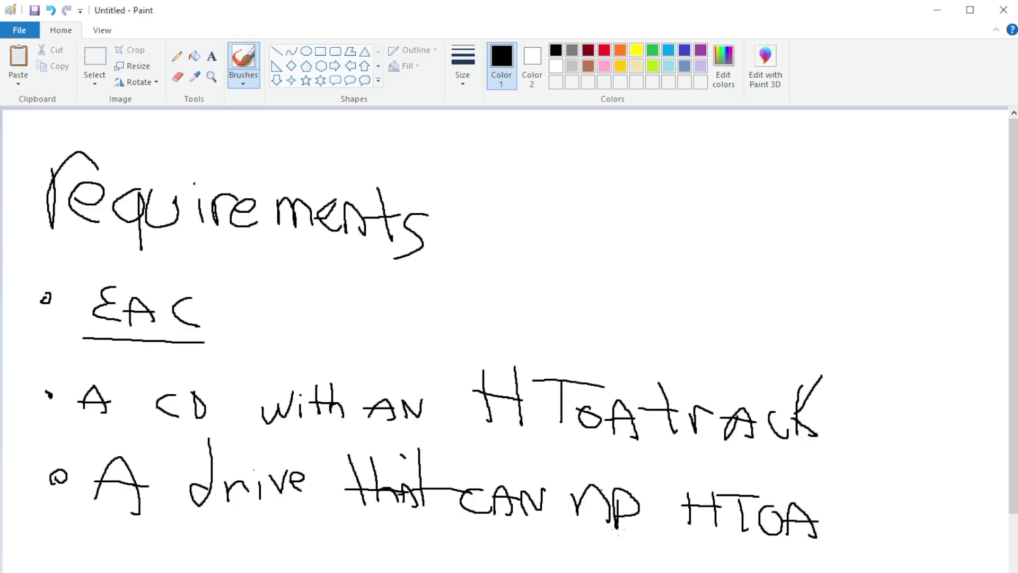
left_click_drag(604, 476, 607, 480)
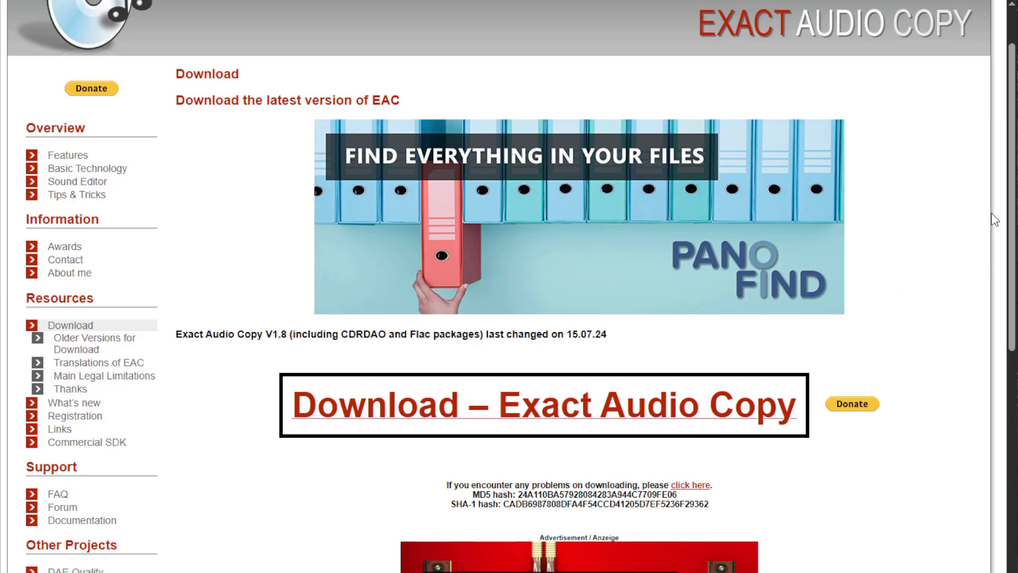
Step: Go to the EAC website's 'Older Versions for Download' page
left_click(78, 343)
left_click(78, 343)
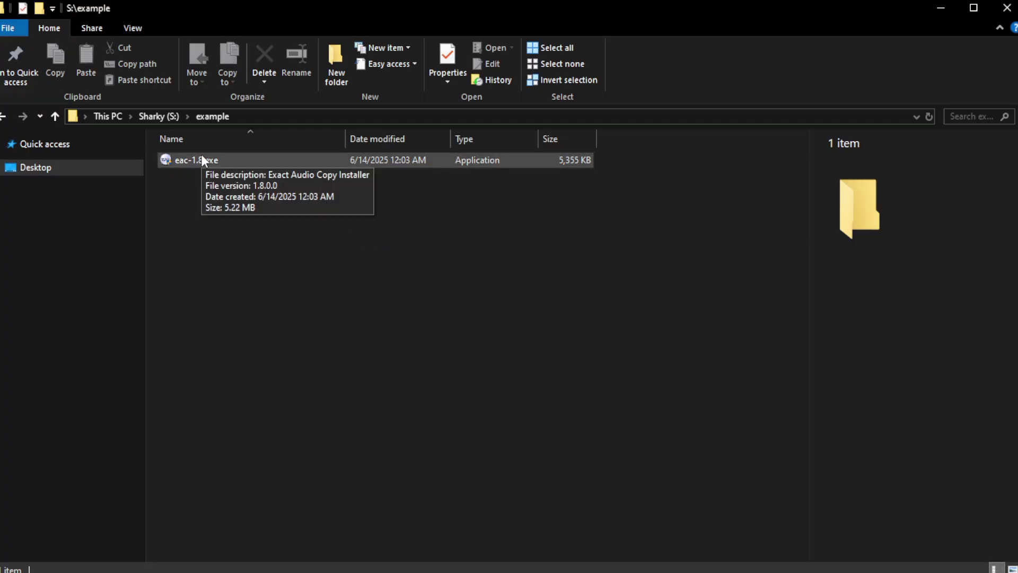
Step: Run eac-1.8.exe and install with default folders, excluding the GD3 Metadata Plugin
double_click(202, 155)
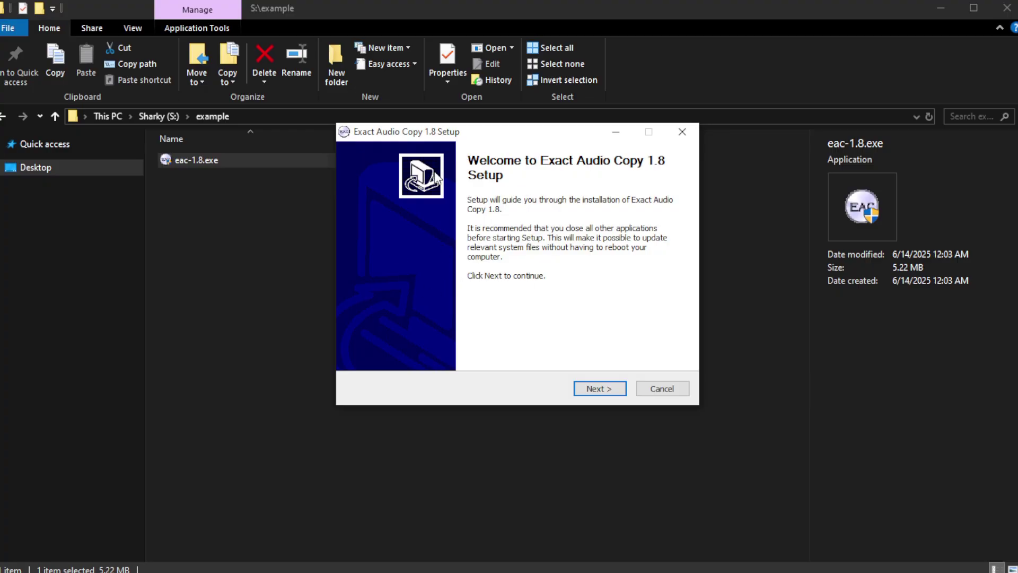
left_click(600, 390)
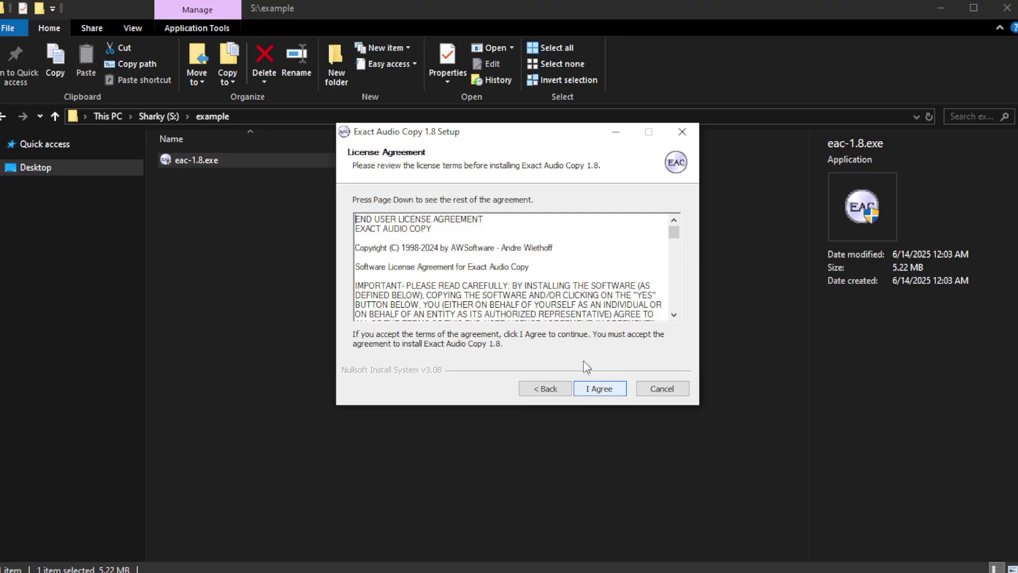
left_click(596, 390)
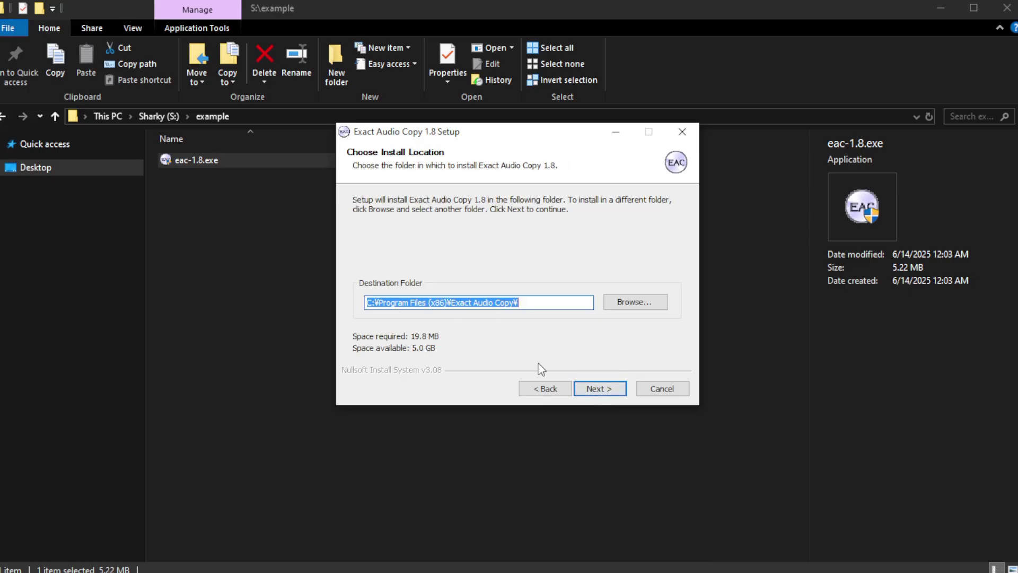
left_click(592, 394)
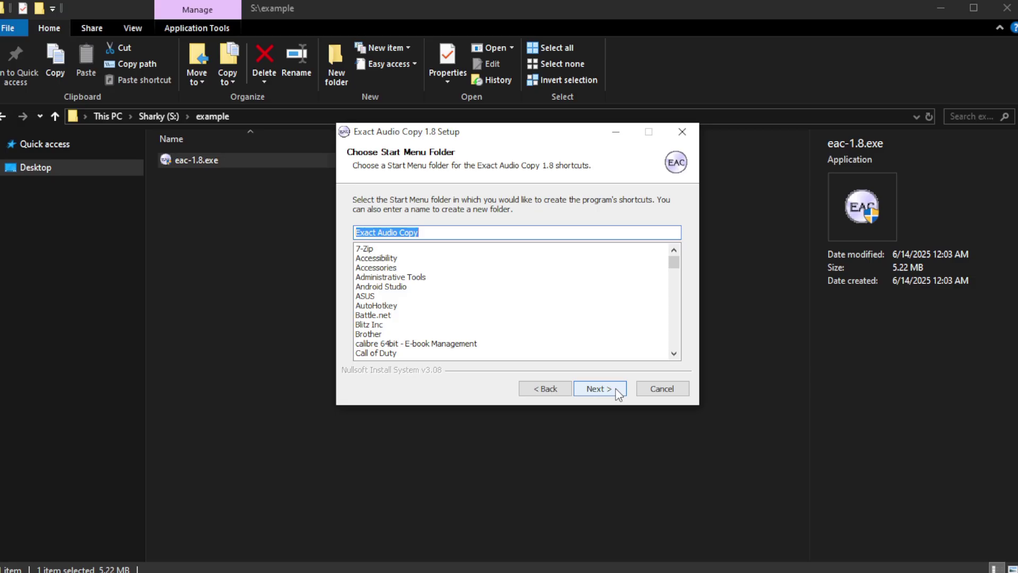
left_click(596, 389)
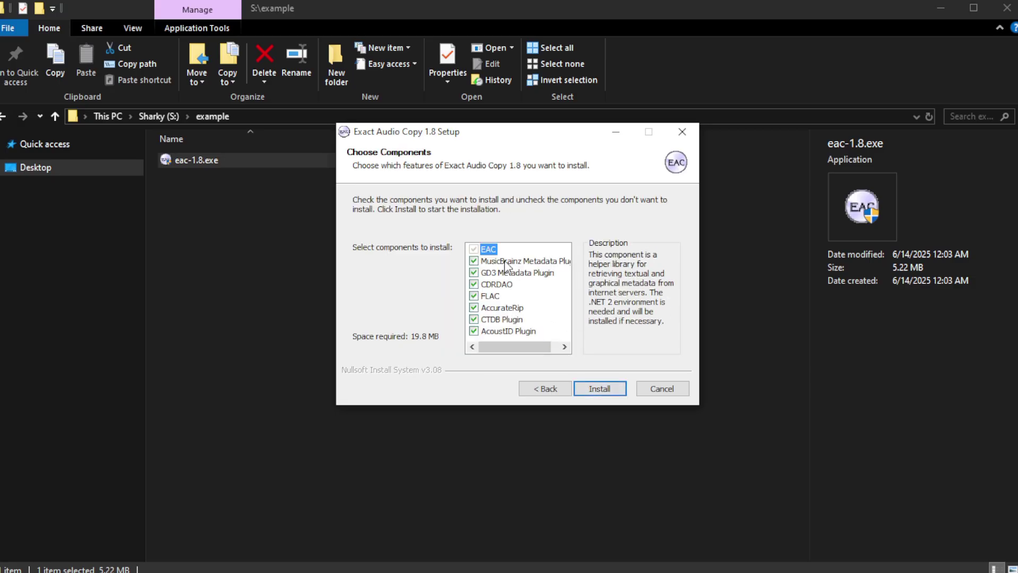
left_click(474, 272)
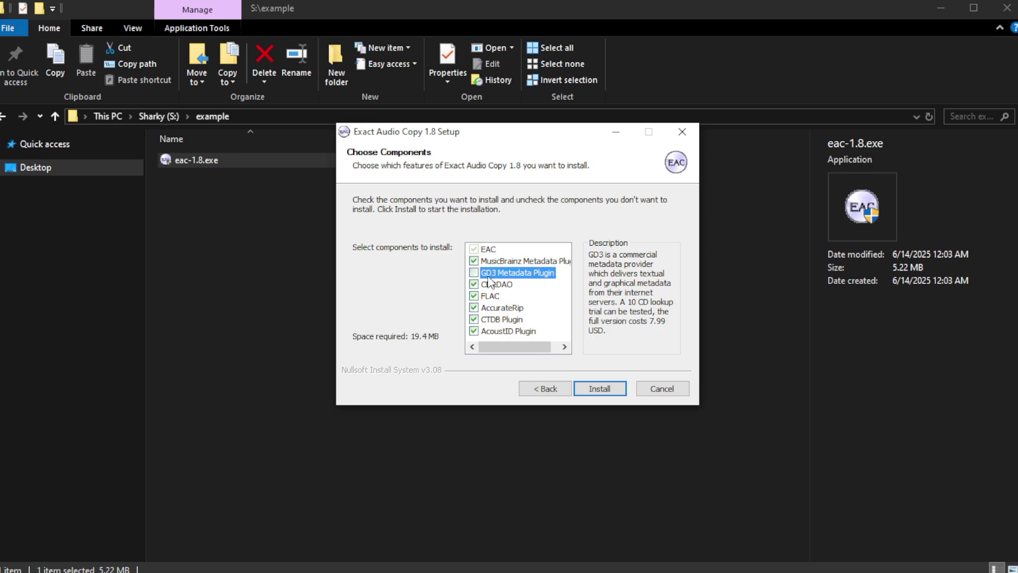
left_click(606, 389)
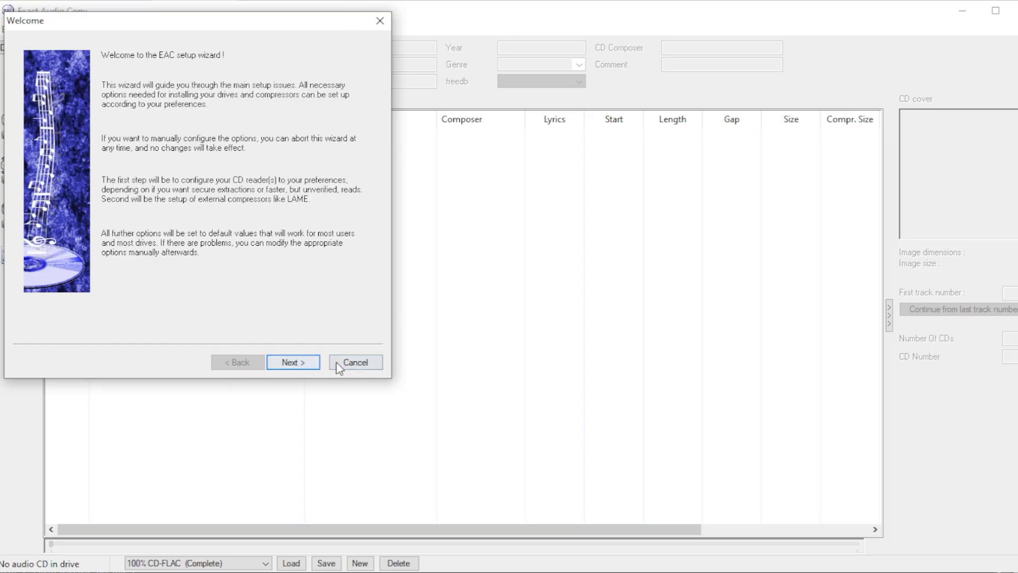
Step: Cancel EAC's first-run configuration wizard and open the EAC menu
left_click(355, 362)
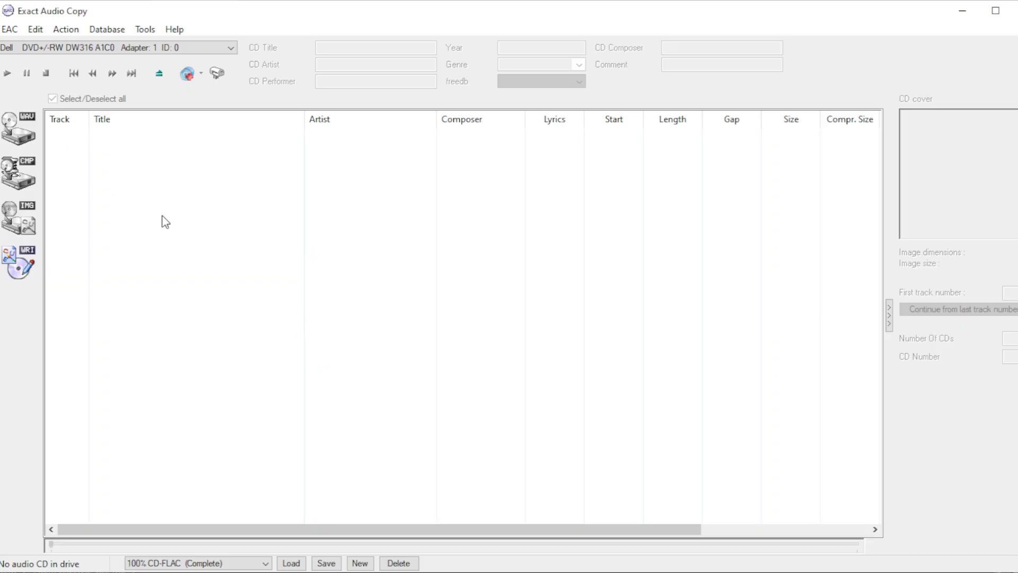
left_click(10, 29)
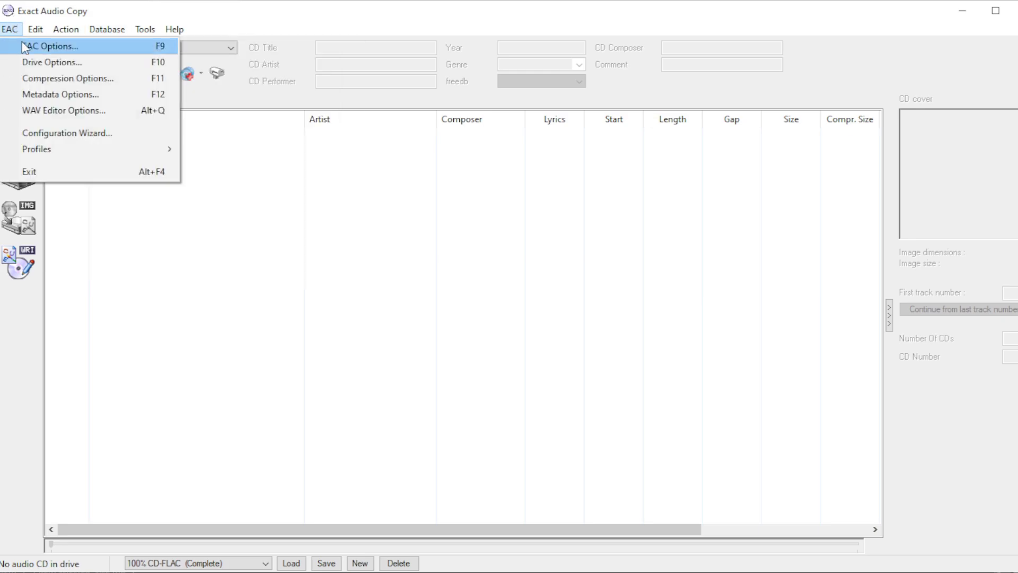
Step: Browse the EAC Options General, Tools, Normalize and Filename tabs
left_click(25, 47)
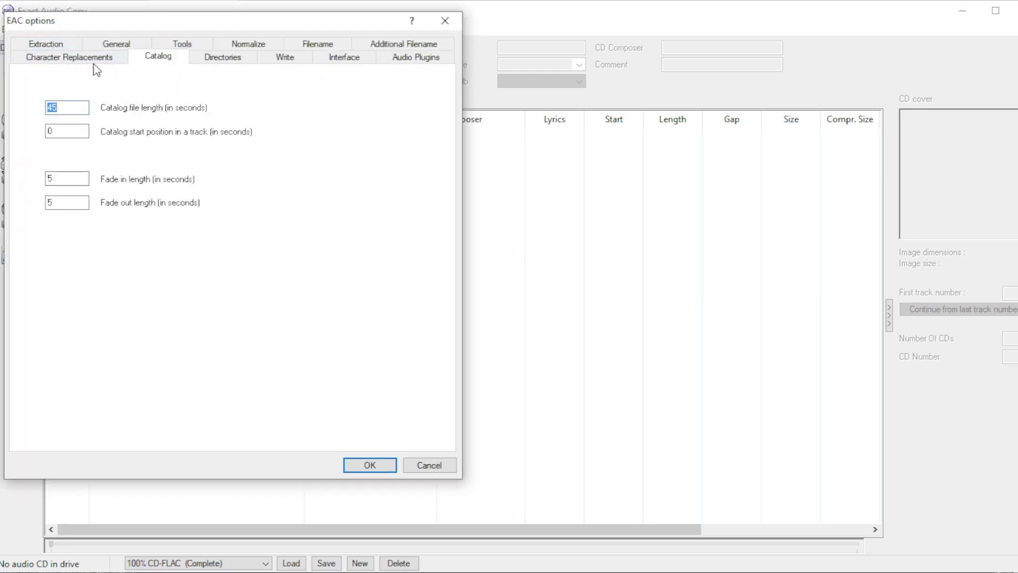
left_click(63, 45)
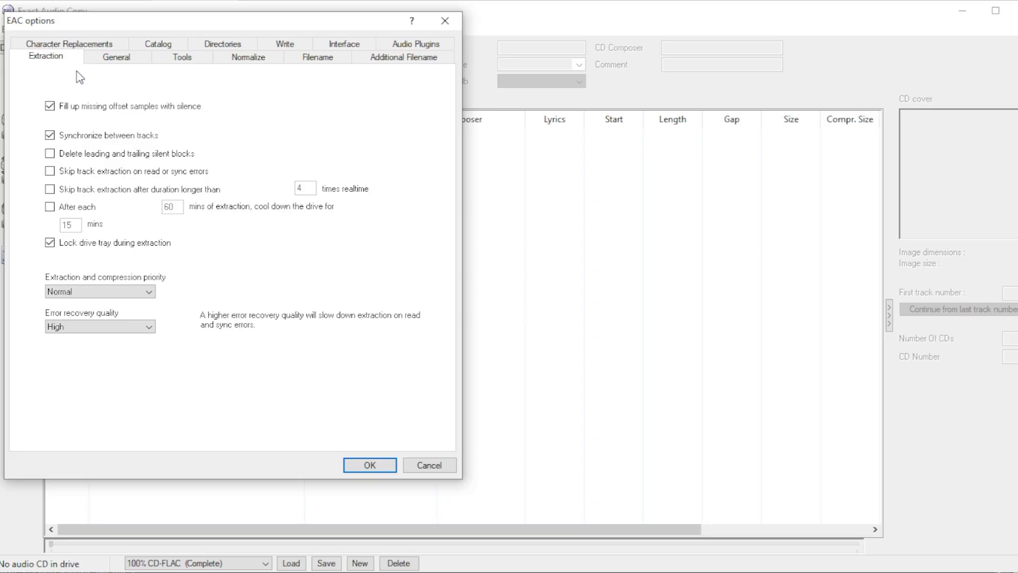
left_click(119, 60)
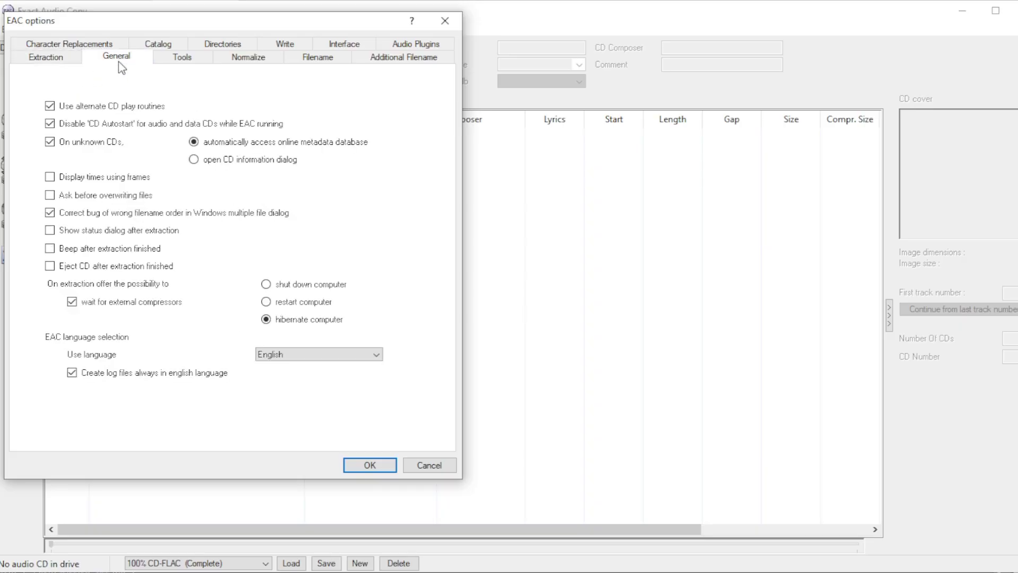
left_click(193, 60)
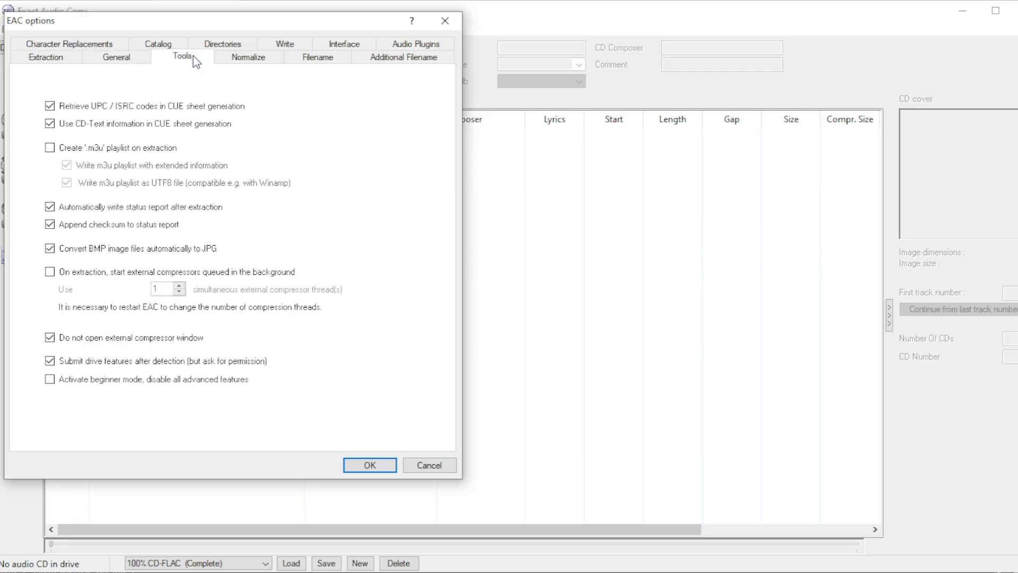
left_click(239, 66)
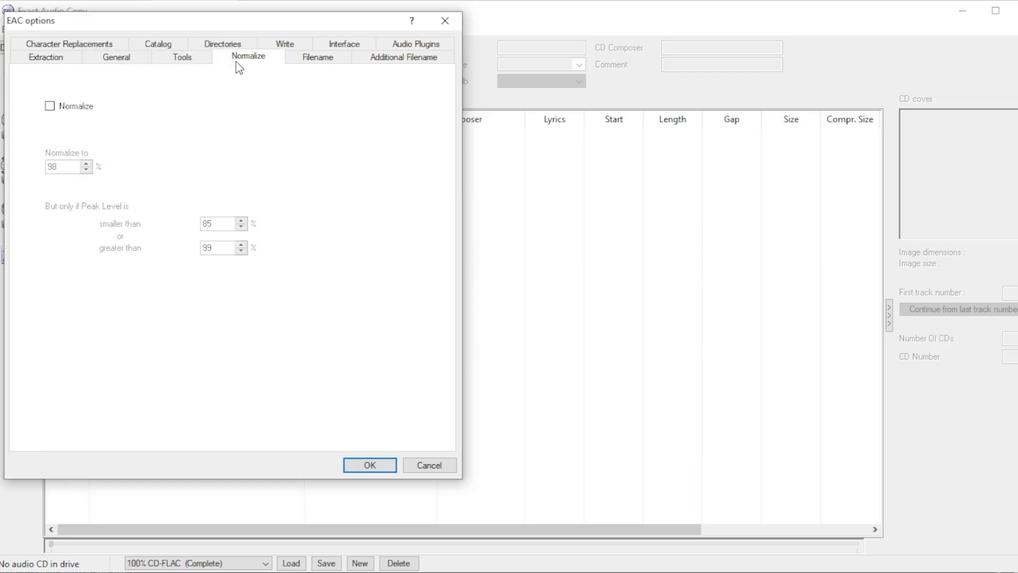
left_click(314, 62)
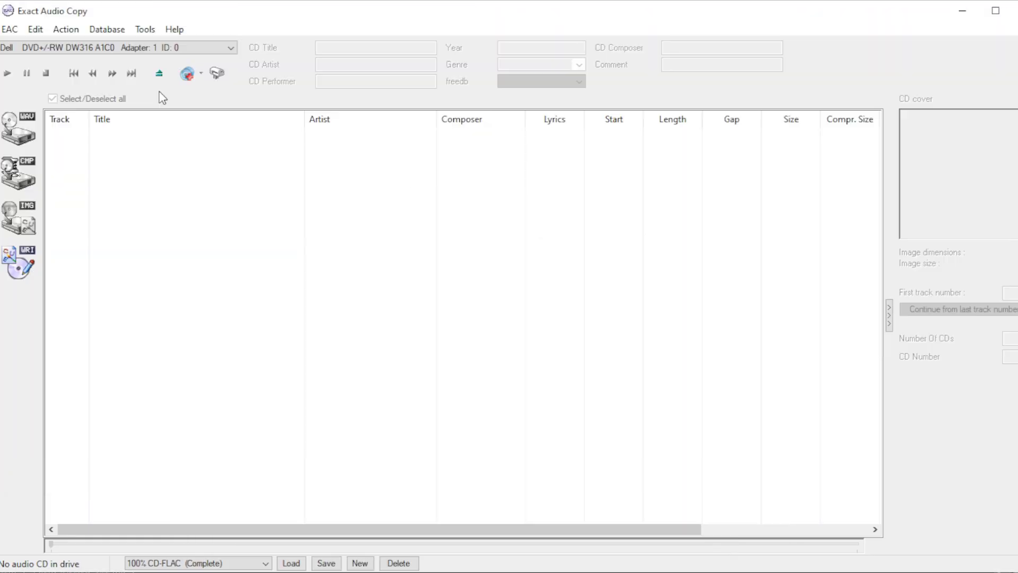
left_click(18, 29)
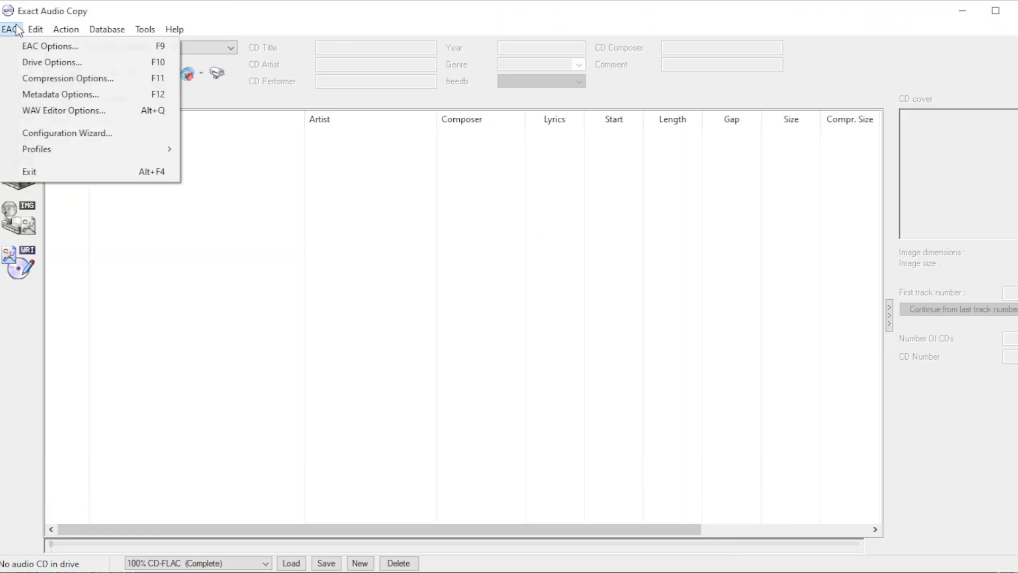
left_click(39, 63)
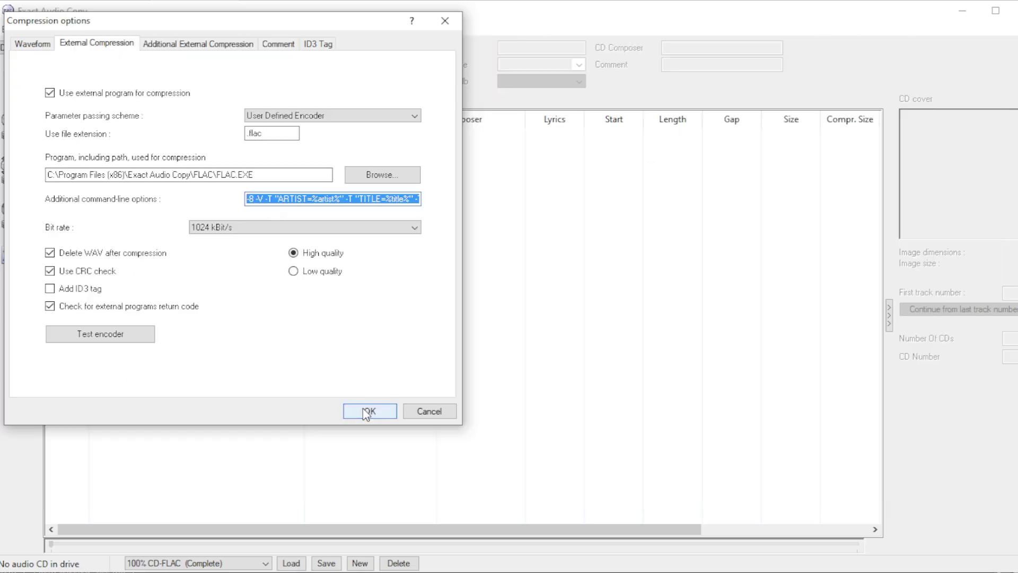
left_click(368, 412)
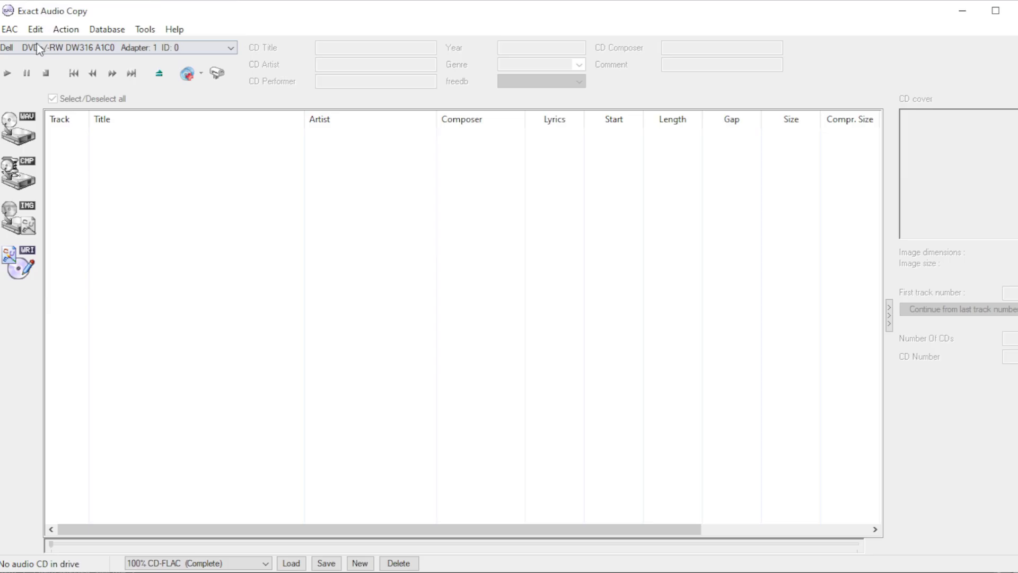
left_click(5, 33)
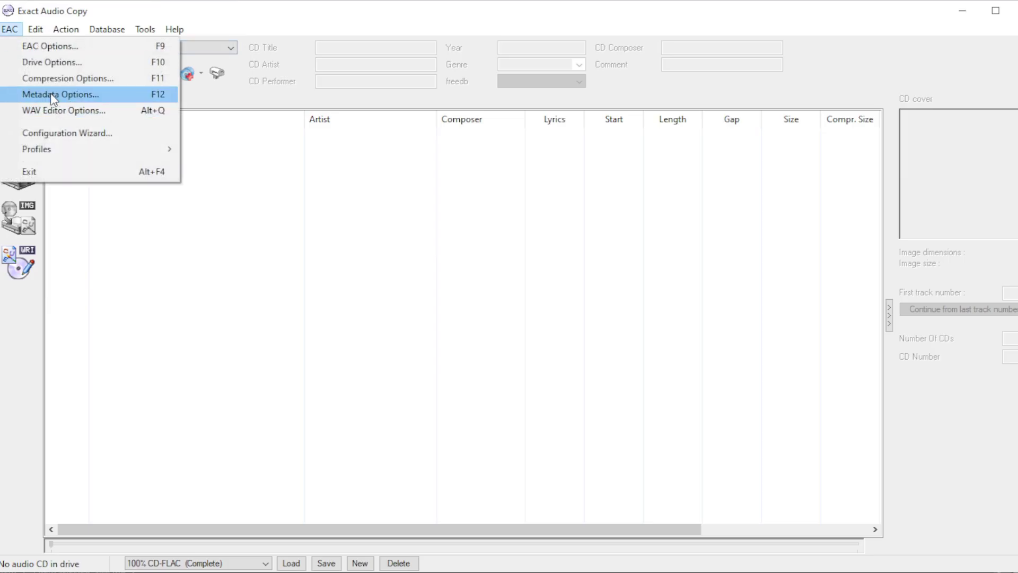
left_click(54, 95)
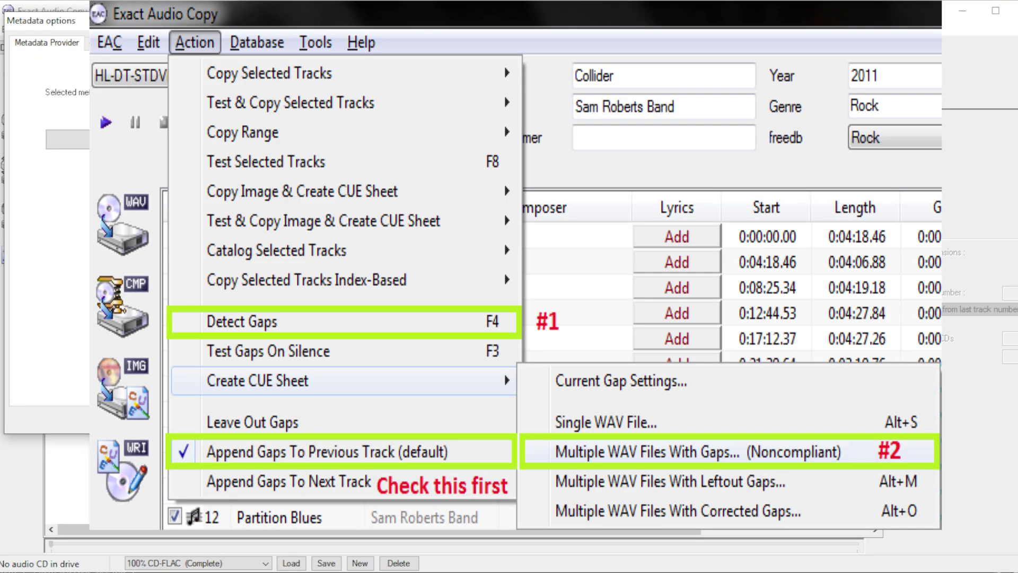
left_click(424, 419)
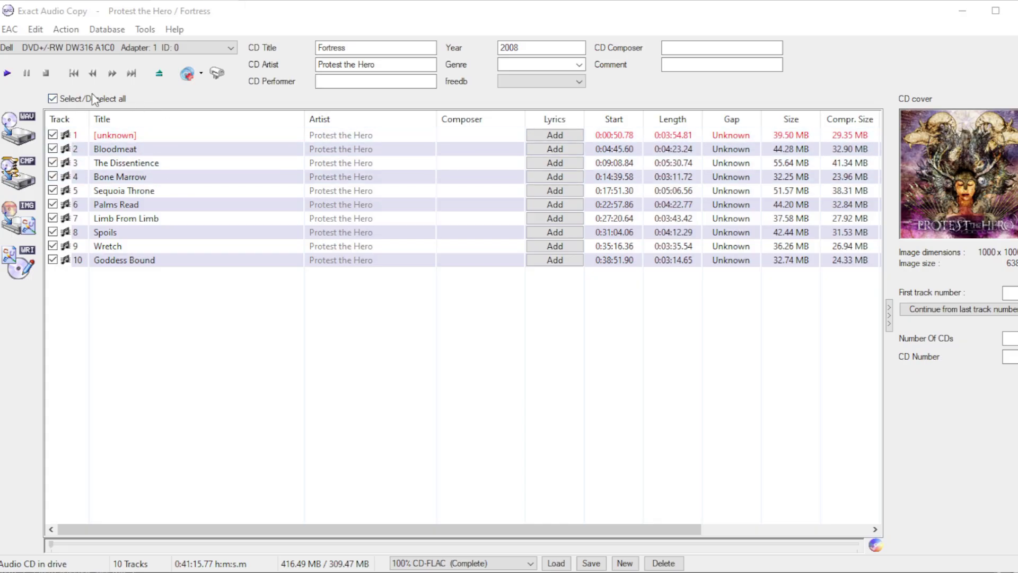
Step: Select track 1 of Fortress, which starts at 0:00:50.78
left_click(123, 135)
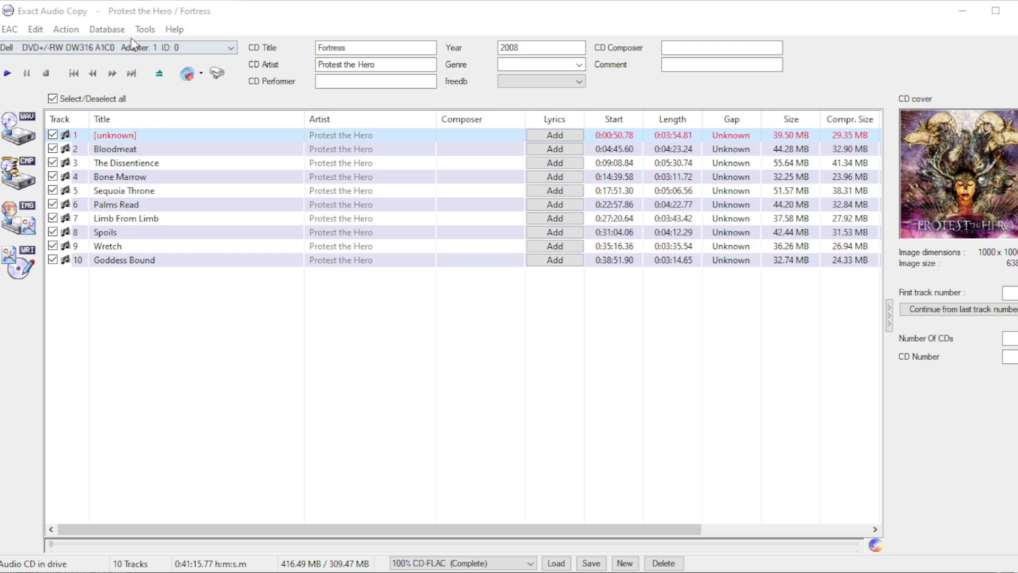
Step: Run Action > Detect Gaps so track 1 shows a 0:00:52.78 gap
left_click(74, 30)
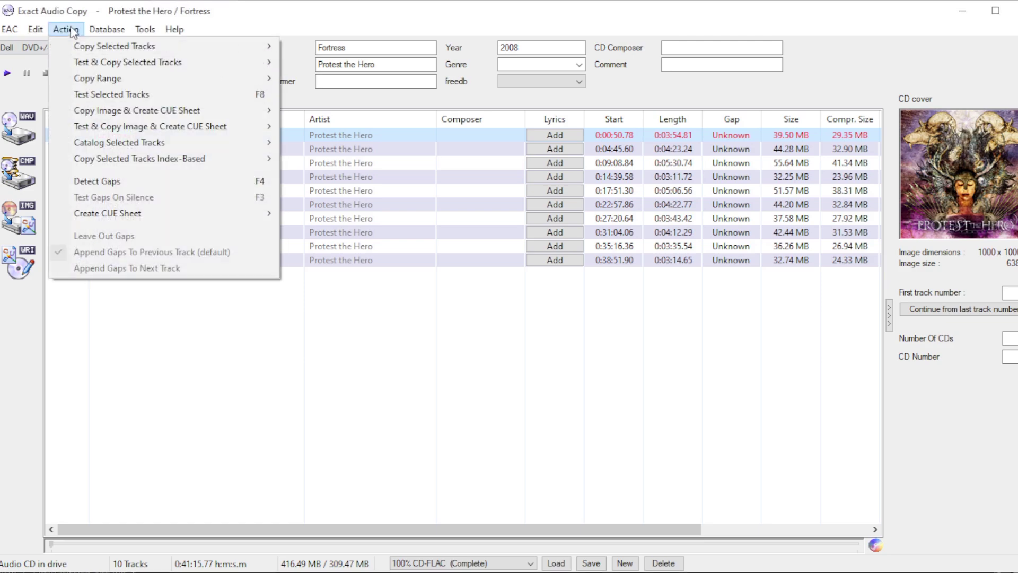
left_click(116, 181)
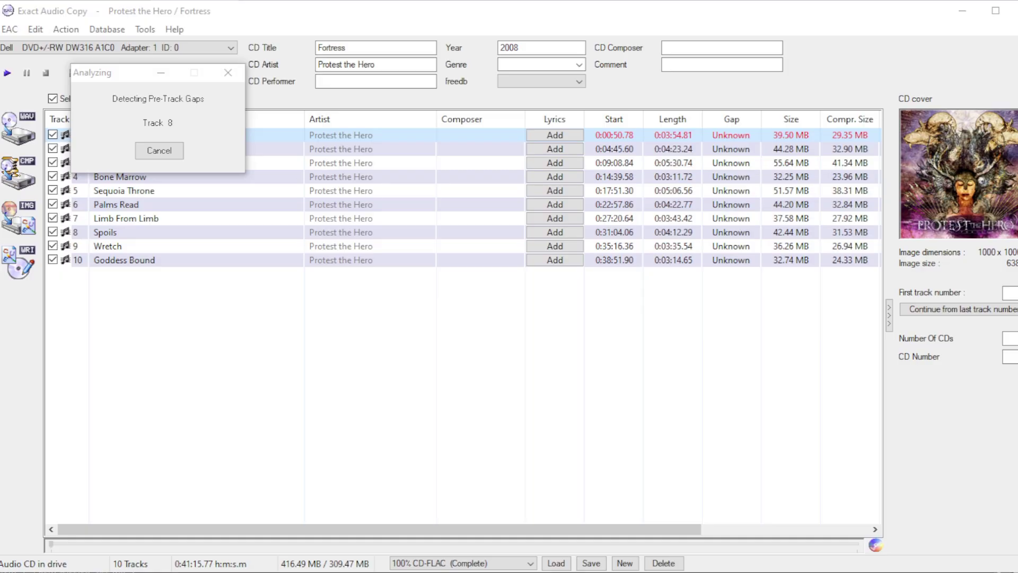
Step: Run Action > Test Gaps On Silence on the Fortress CD
left_click(66, 29)
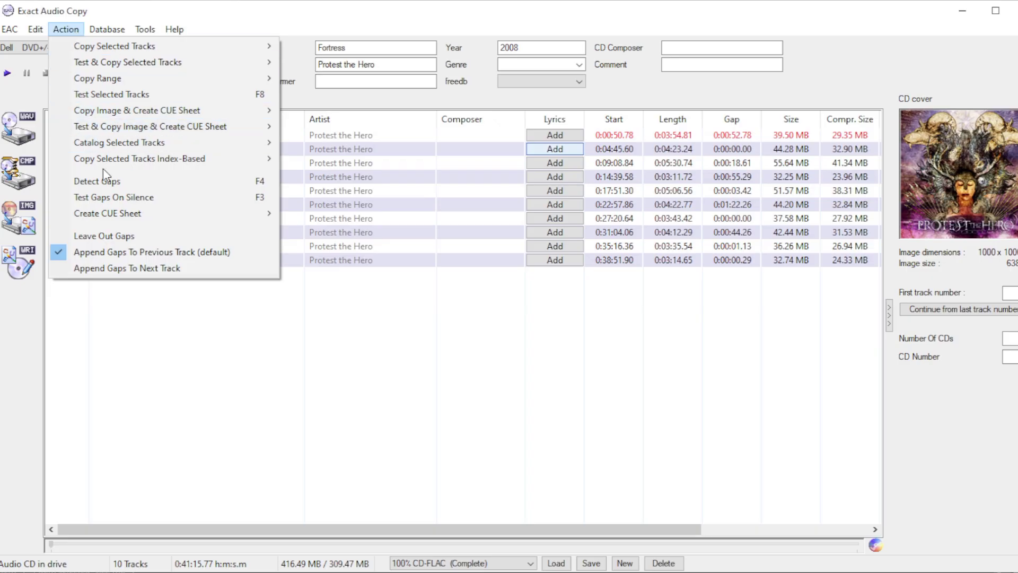
left_click(122, 199)
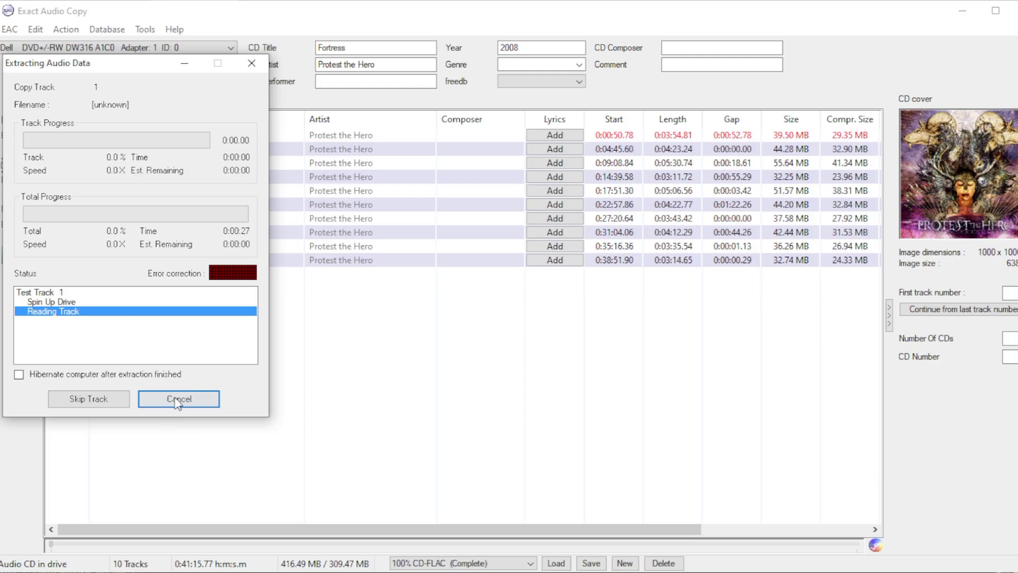
Step: Cancel the track 1 extraction, confirm with Yes, and dismiss the extraction window
left_click(176, 400)
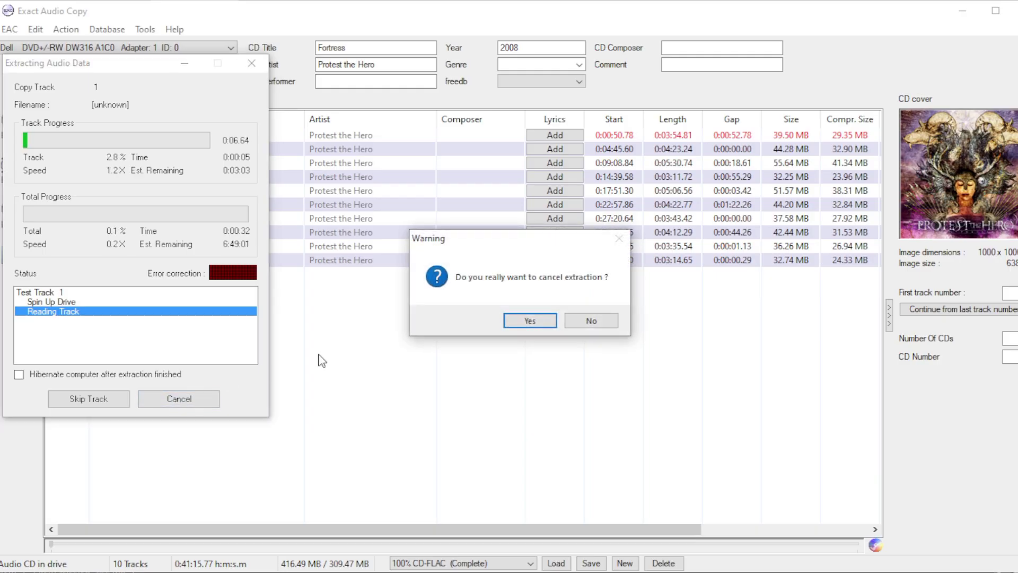
left_click(531, 321)
key("Return")
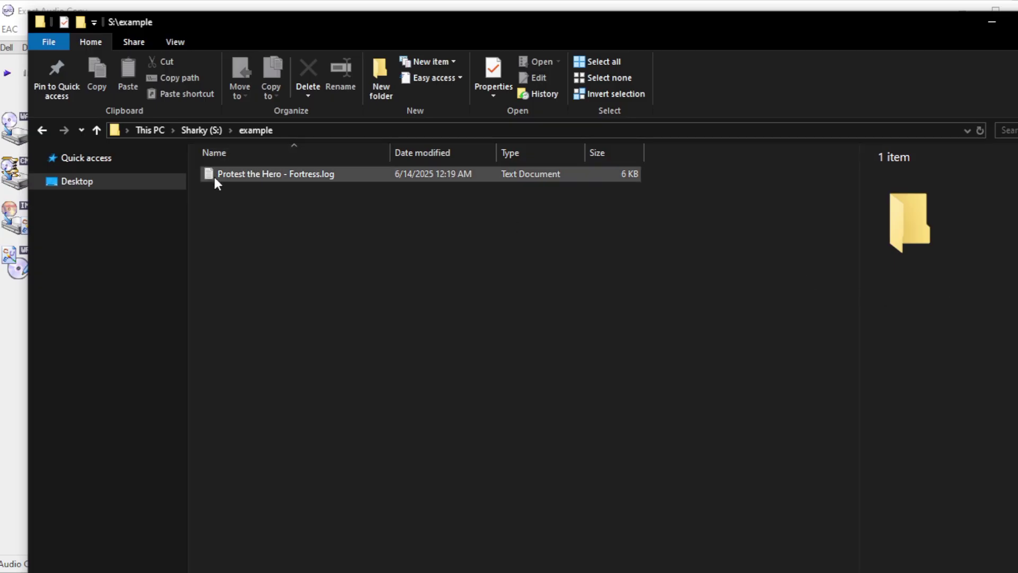
Step: Open Protest the Hero - Fortress.log in Notepad and scroll to its table of contents
double_click(245, 173)
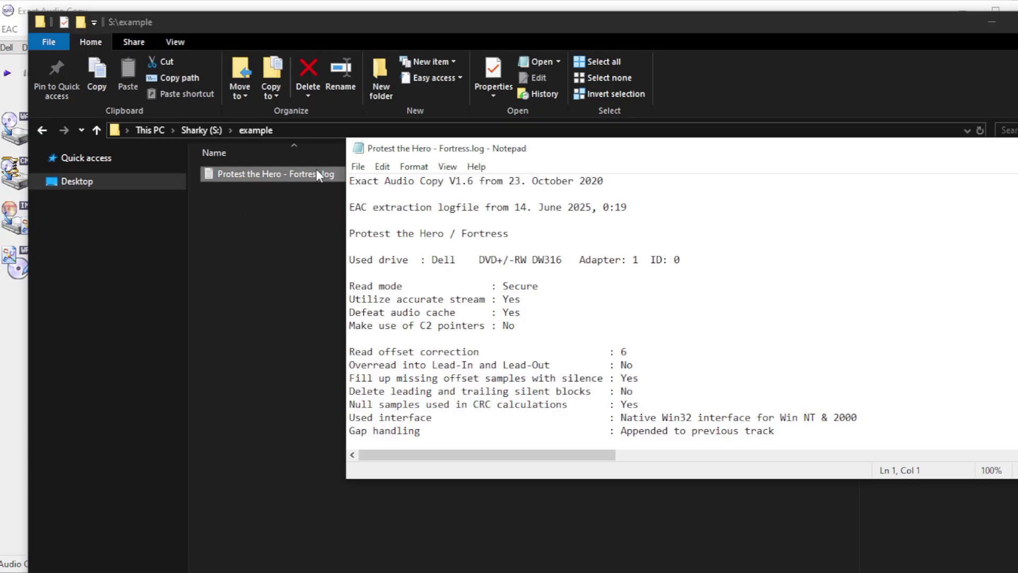
left_click_drag(766, 152, 531, 94)
left_click_drag(959, 421, 983, 572)
scroll(608, 340, "down", 2)
scroll(609, 339, "down", 5)
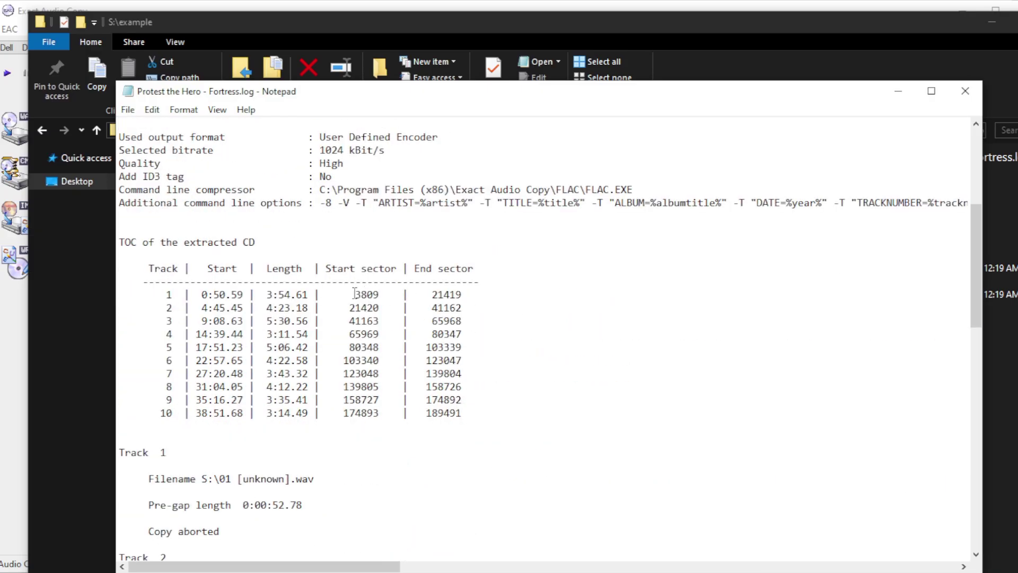
Step: Check track start sectors 3809, 21420 and 65969 in the TOC, then minimize Notepad
left_click_drag(354, 295, 384, 293)
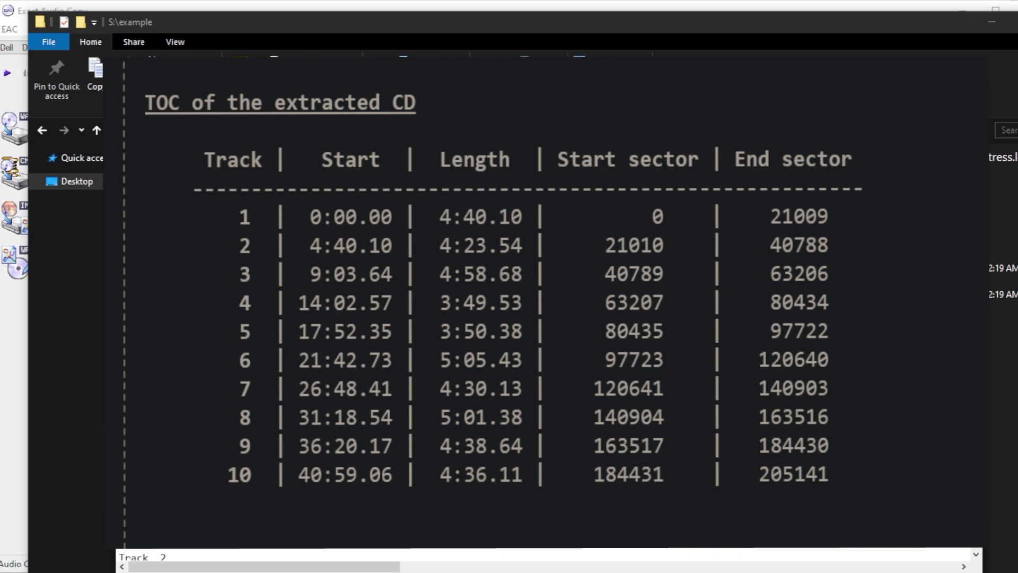
left_click_drag(422, 294, 480, 295)
left_click(448, 319)
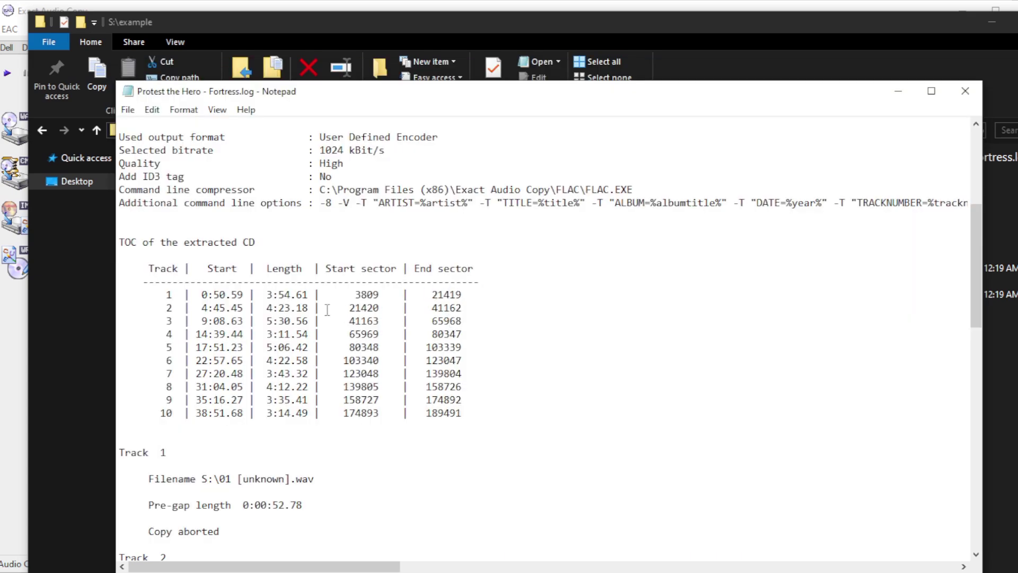
left_click_drag(344, 308, 388, 308)
left_click(350, 333)
left_click_drag(343, 334, 387, 334)
left_click_drag(357, 294, 380, 299)
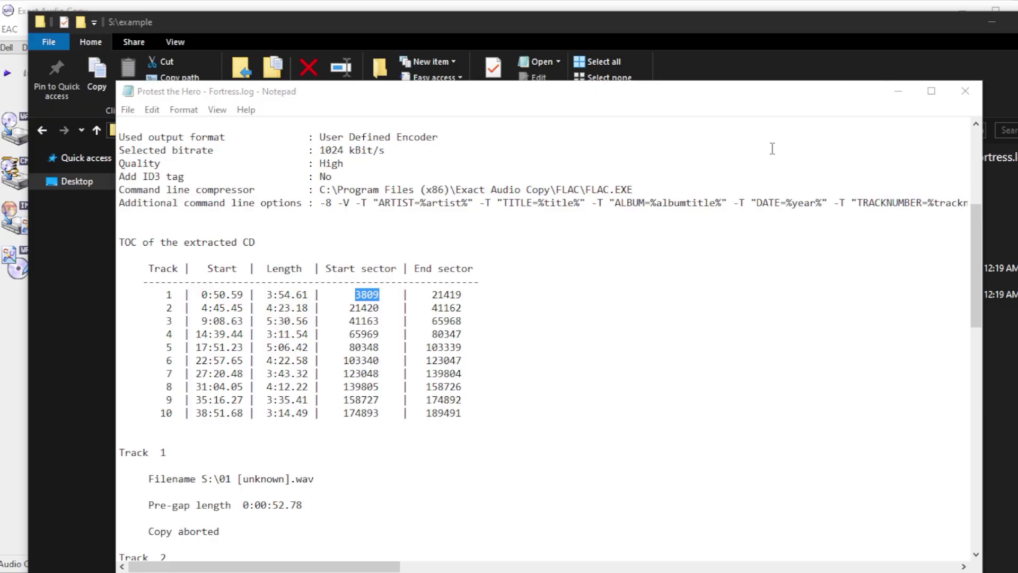
left_click(897, 92)
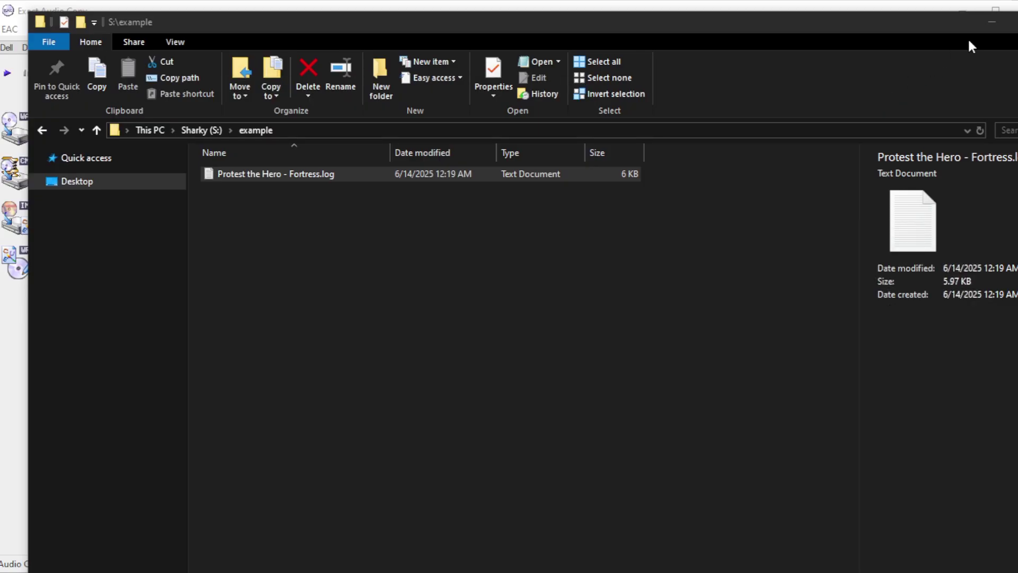
Step: Return to the Fortress track list and bring up the Action > Copy Range submenu
left_click(984, 23)
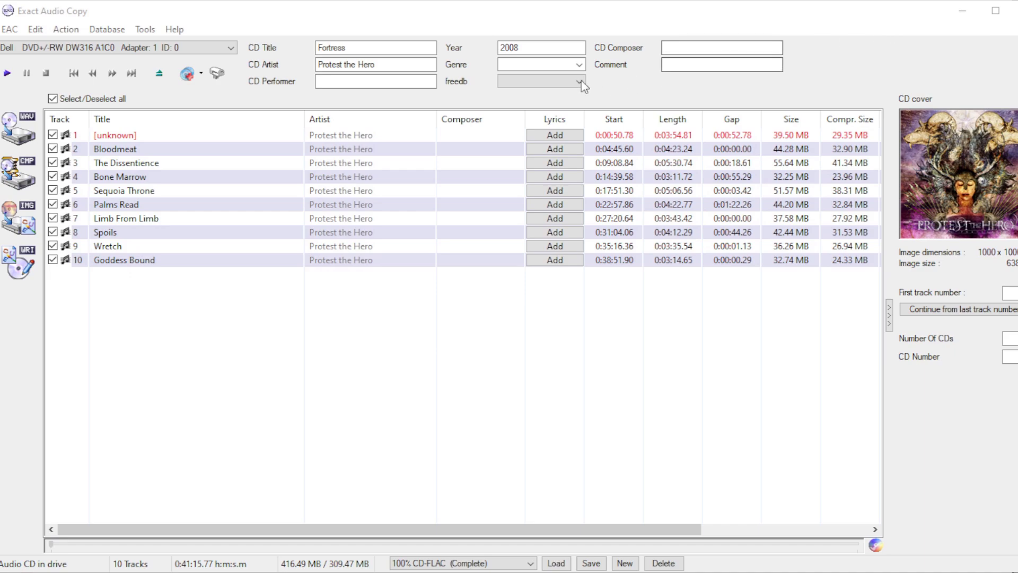
left_click(320, 81)
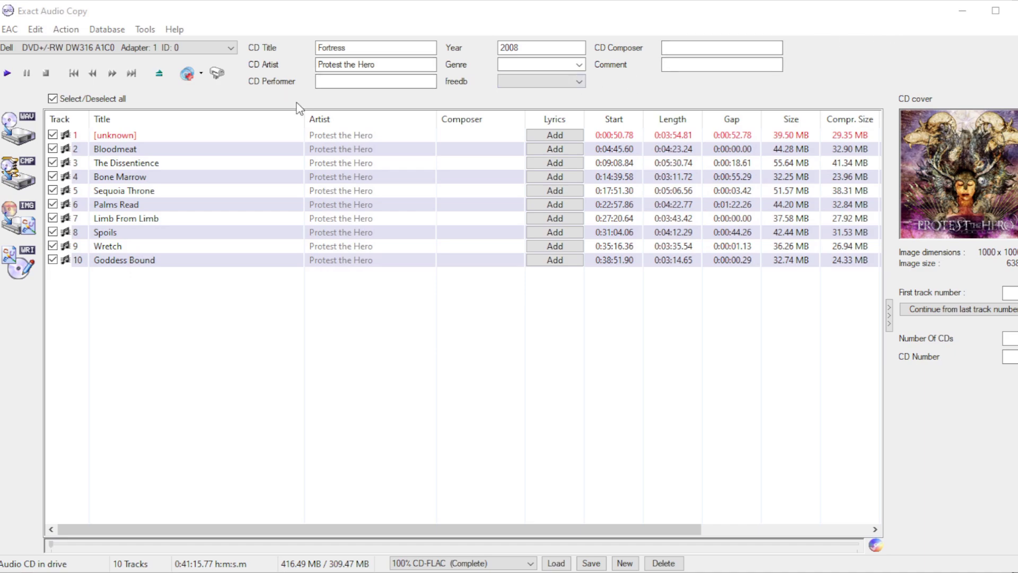
left_click(69, 33)
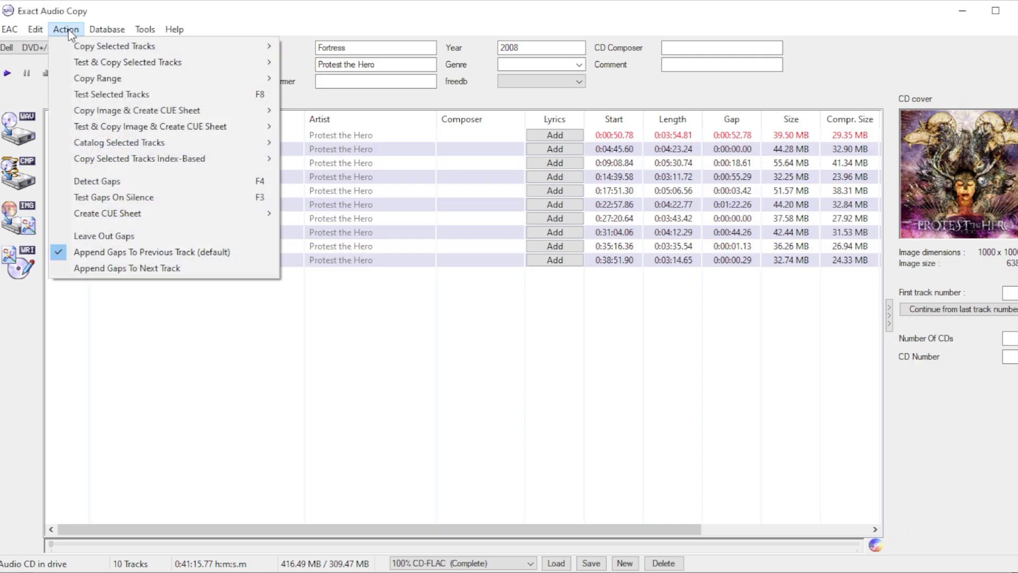
mouse_move(84, 85)
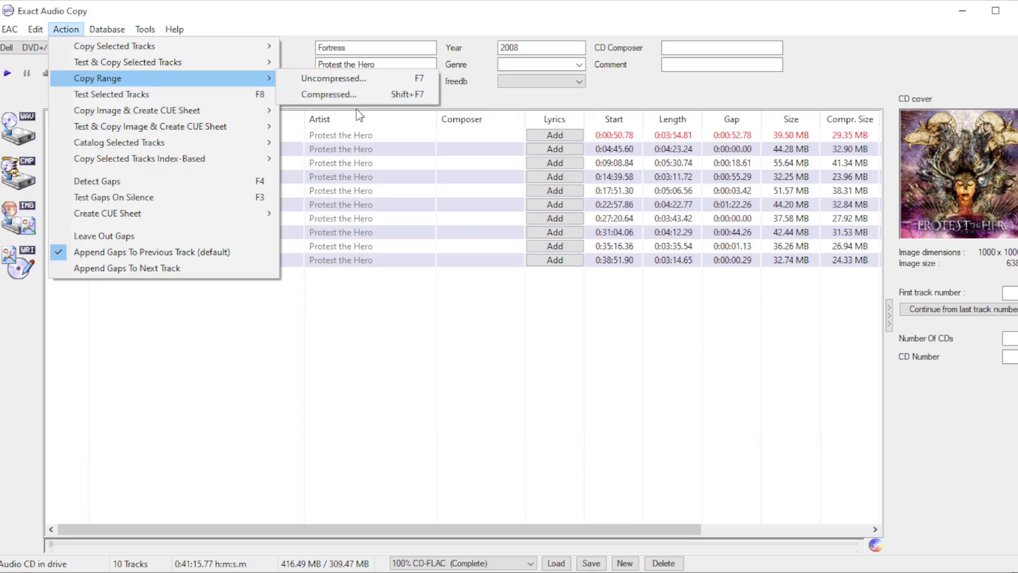
Step: Copy the range from block 0 to block 3808 compressed to Range.wav
left_click(366, 95)
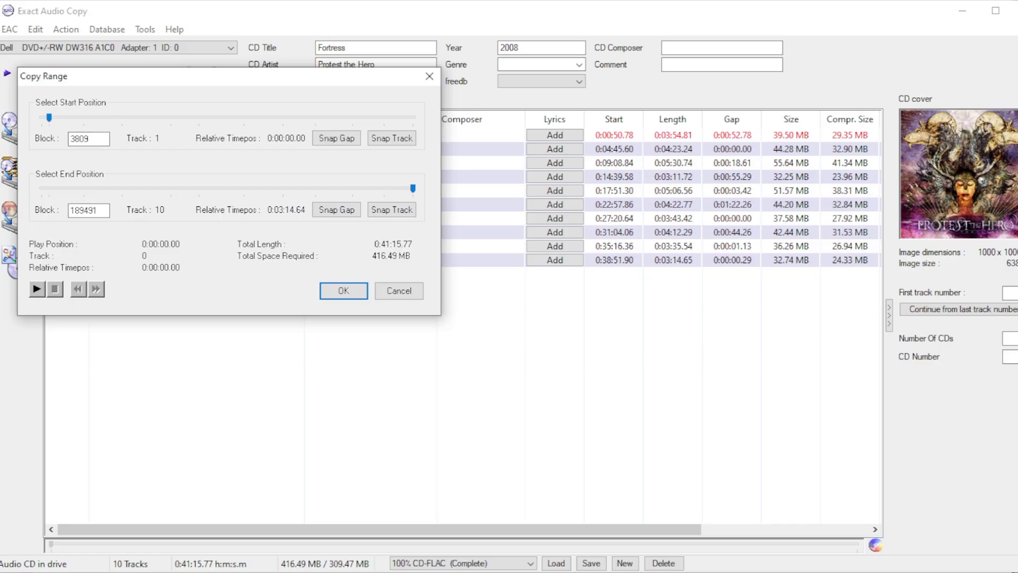
double_click(88, 138)
type("0")
double_click(86, 209)
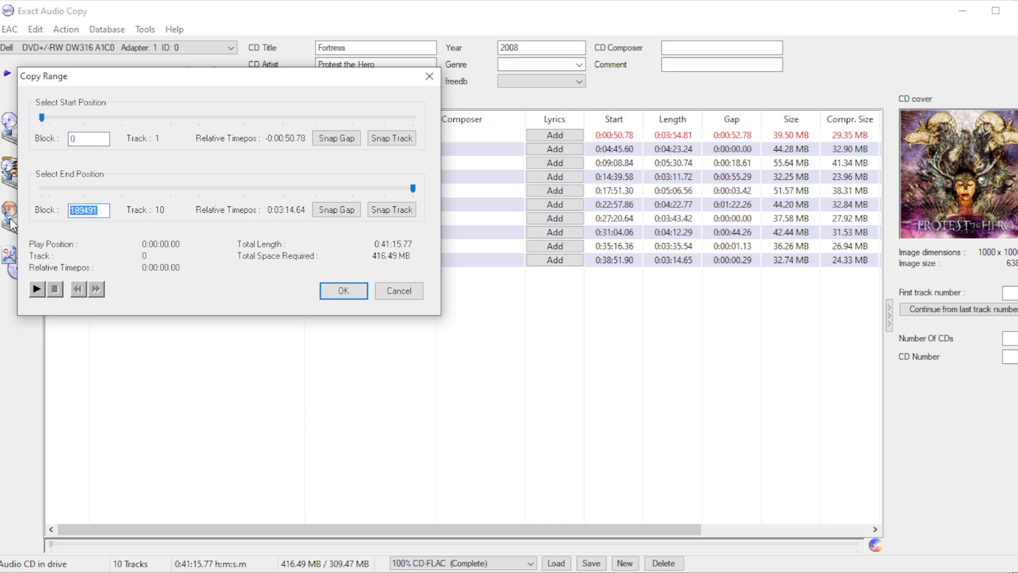
key("Home")
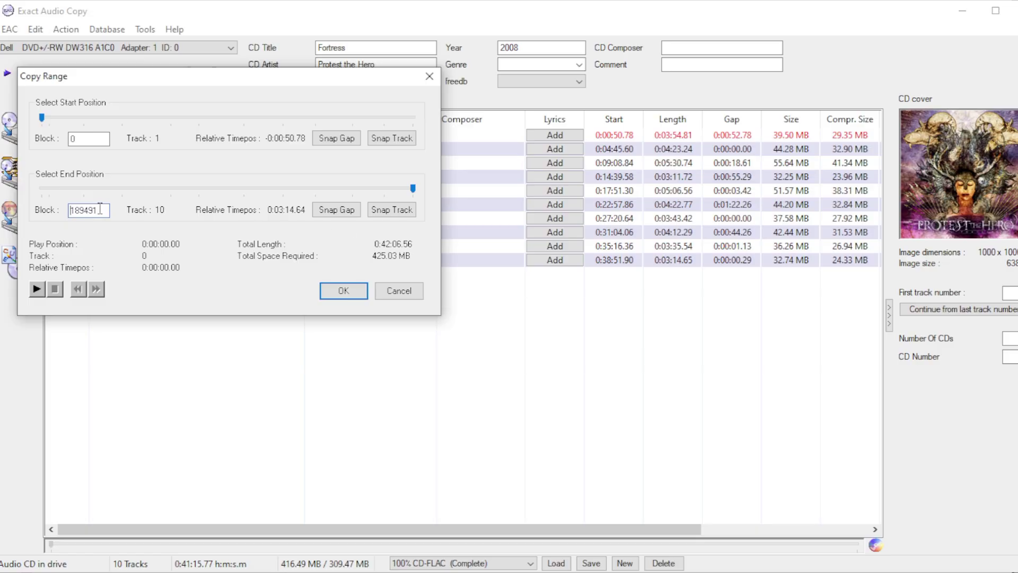
left_click_drag(100, 210, 15, 206)
type("3809")
key("BackSpace")
type("8")
key("Return")
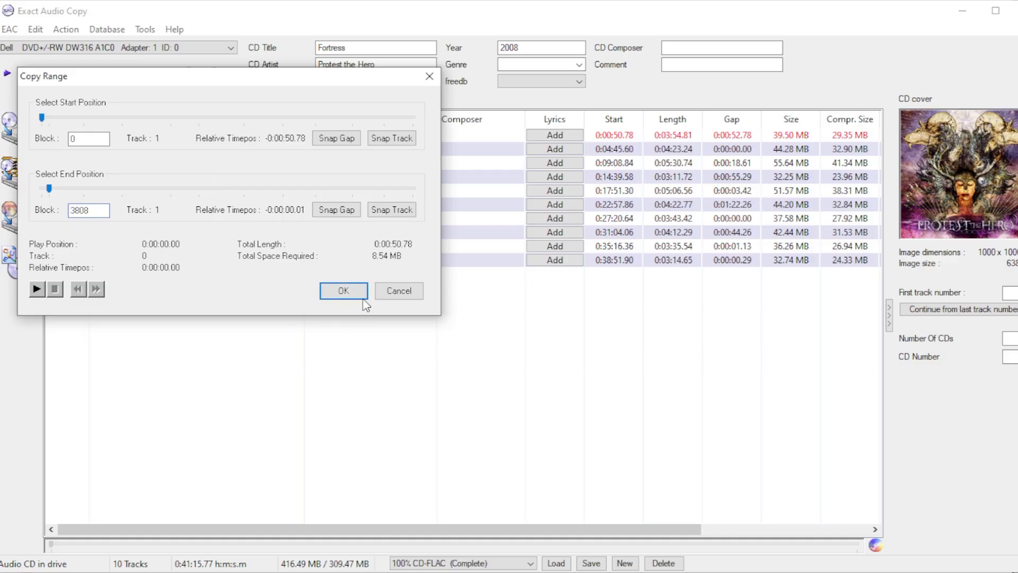
left_click(345, 292)
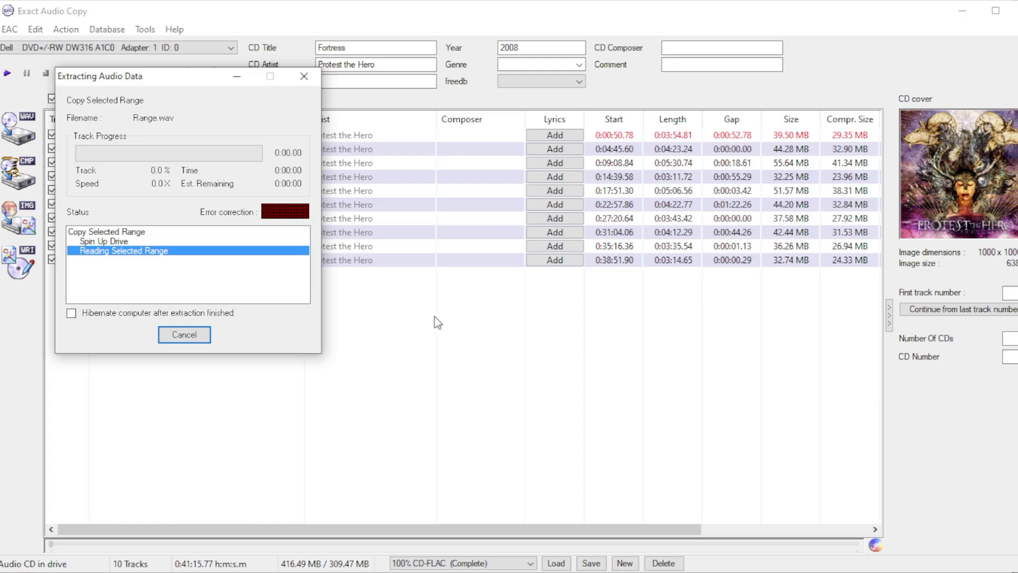
Step: Inspect the finished rip's Copy OK, Sync Error and Reading Selected Range status rows
left_click(91, 269)
left_click(100, 261)
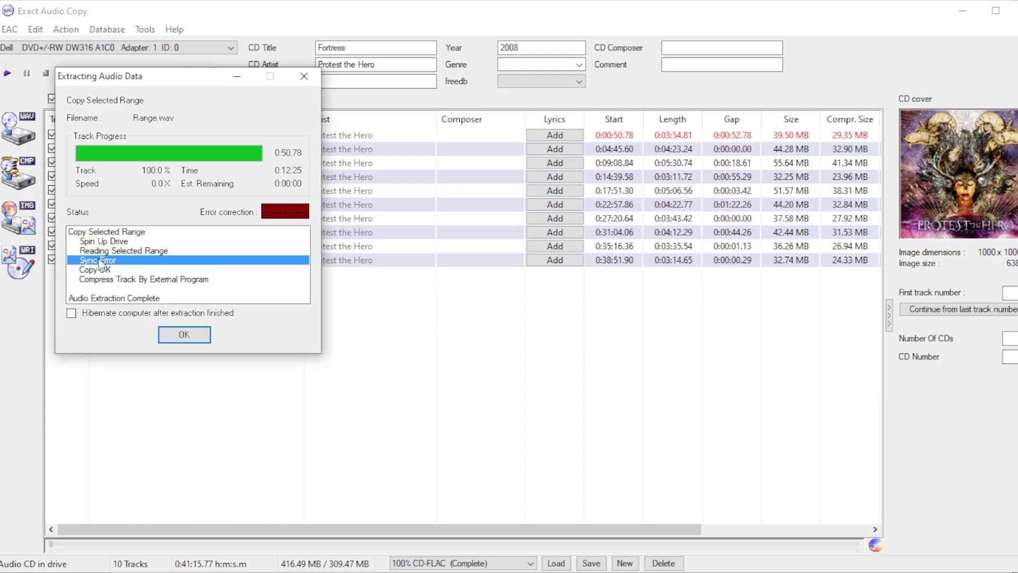
left_click(106, 252)
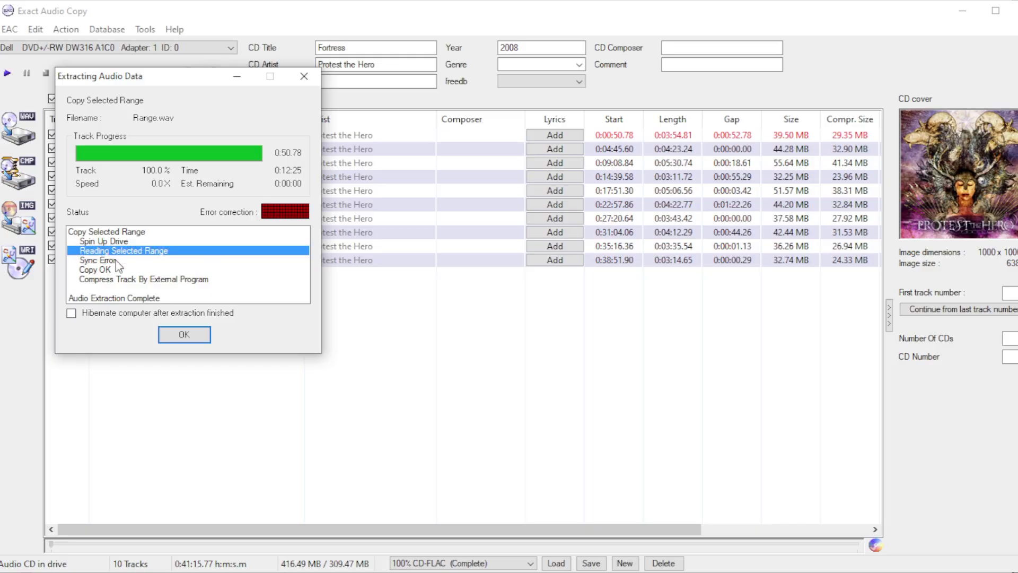
left_click(102, 261)
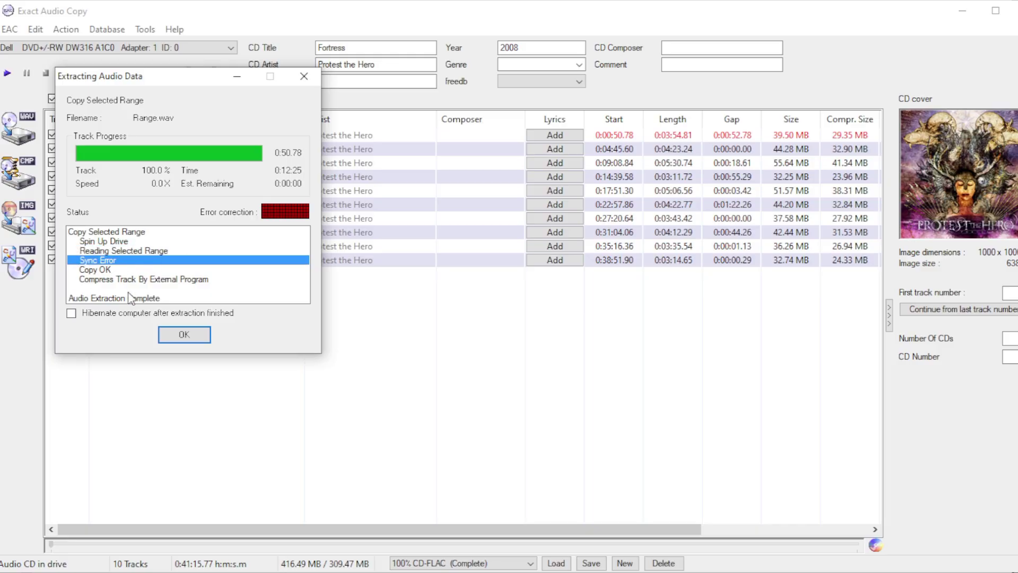
Step: Close the extraction progress and highlight the log's Suspicious position 0:00:48 line
left_click(184, 334)
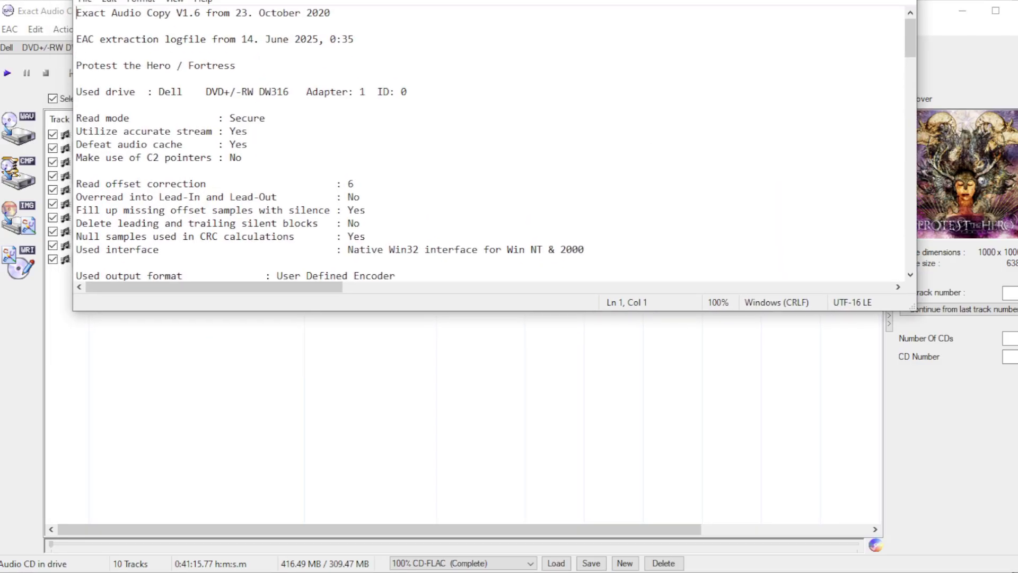
left_click_drag(908, 312, 909, 572)
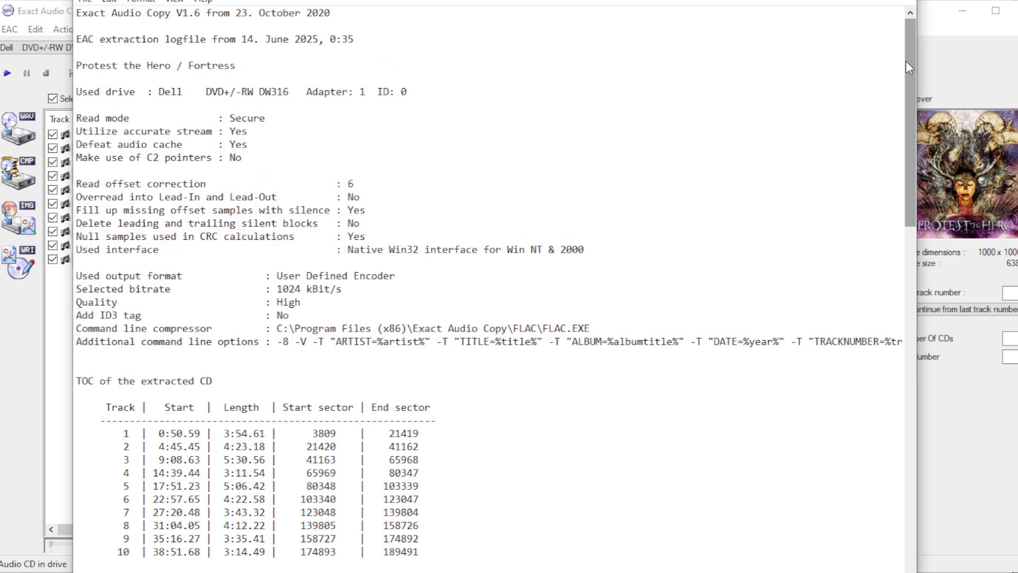
left_click_drag(908, 61, 905, 219)
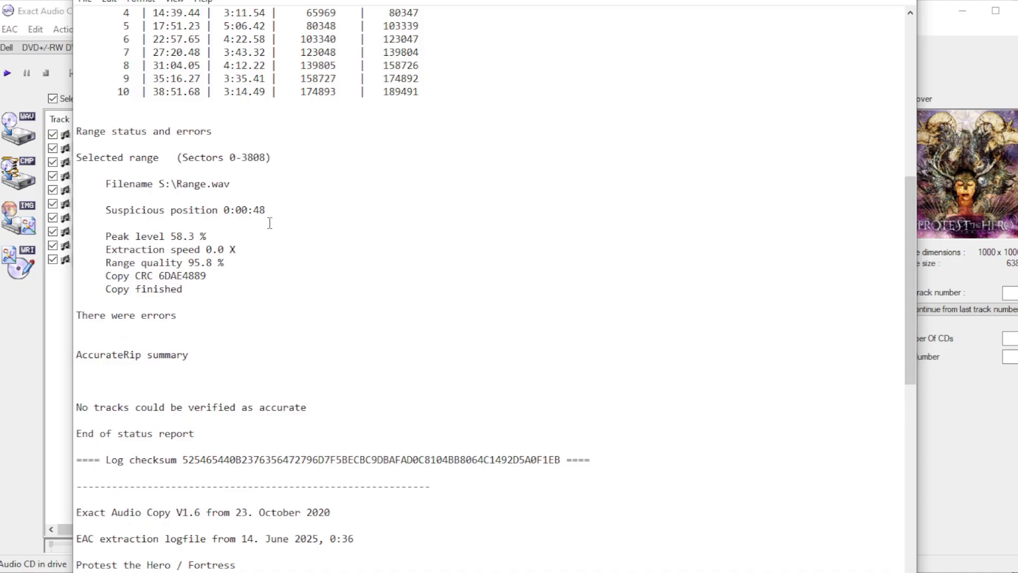
left_click_drag(277, 212, 33, 211)
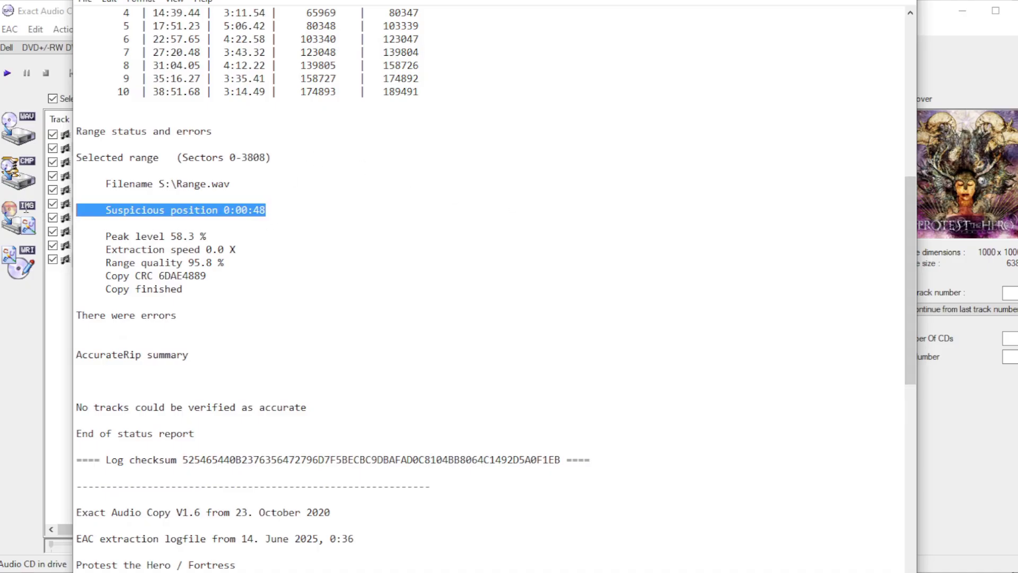
left_click(140, 184)
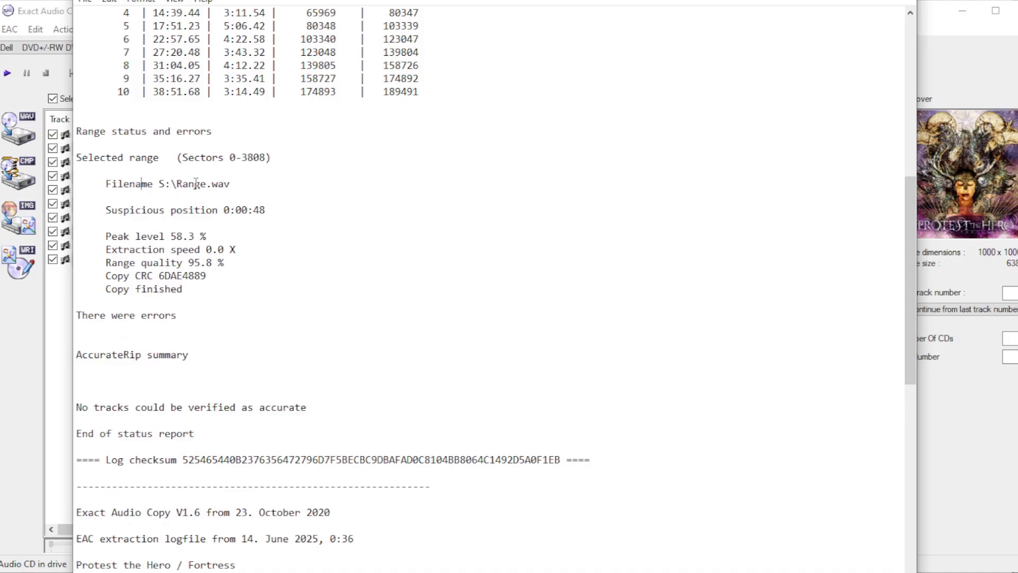
left_click_drag(298, 208, 66, 212)
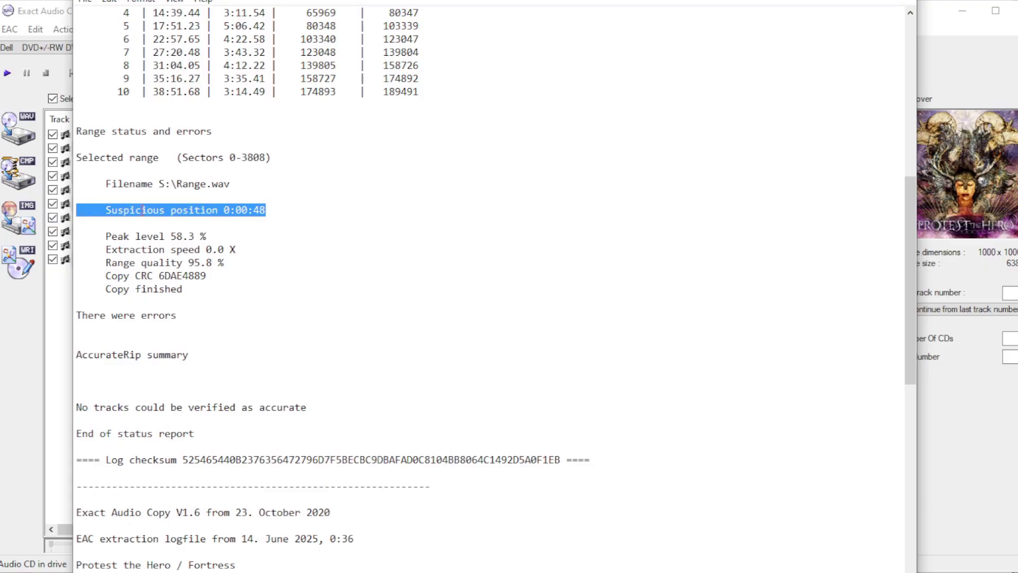
left_click(233, 239)
Step: Scroll to the second log's Copy aborted status lines, then close the log
scroll(233, 239, "down", 15)
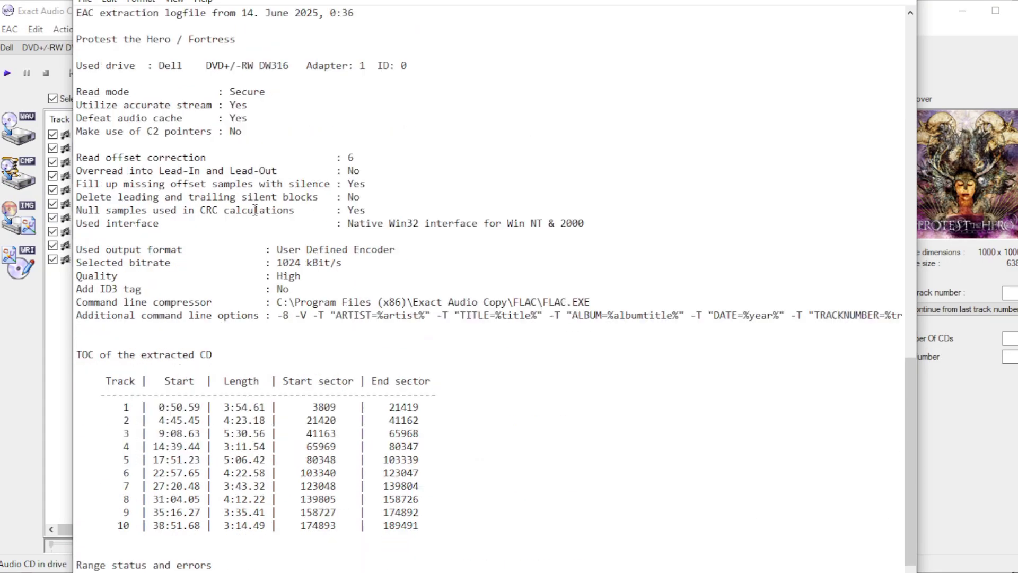
left_click_drag(75, 509, 197, 565)
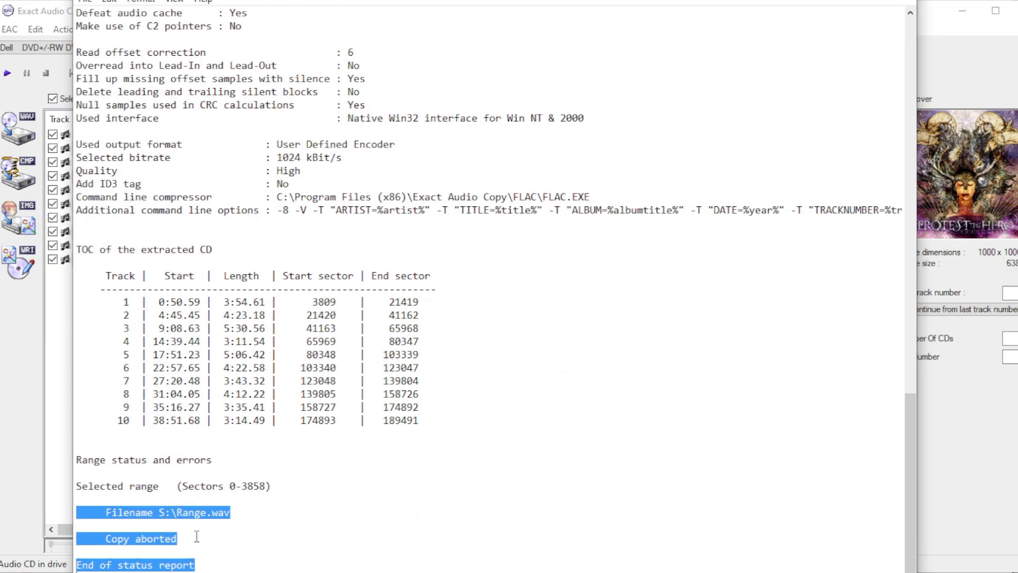
left_click(197, 536)
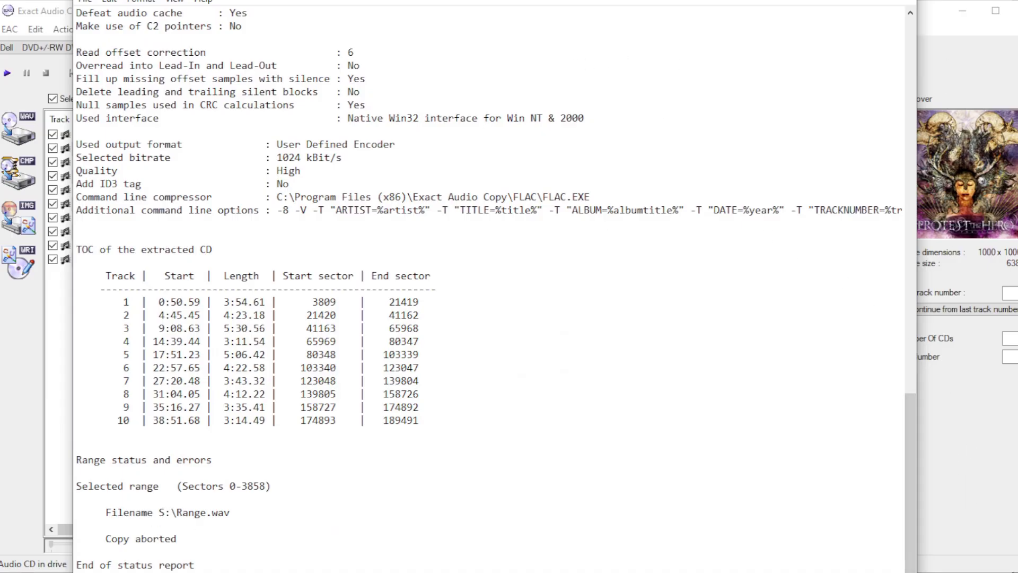
key("Escape")
Step: Bring the Milagro & Magia HTOA log forward and stretch it to full screen height
mouse_move(986, 572)
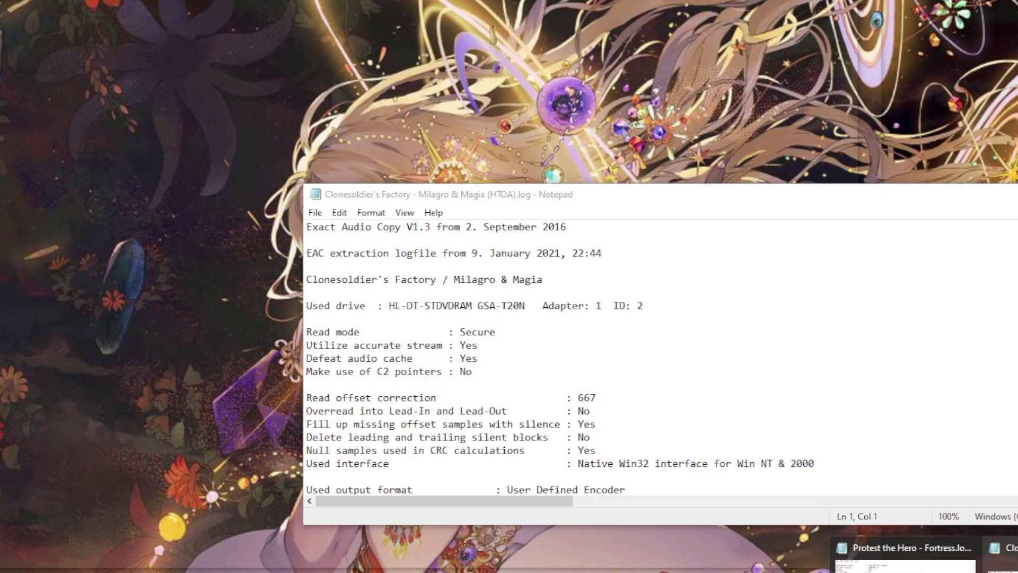
left_click(1005, 551)
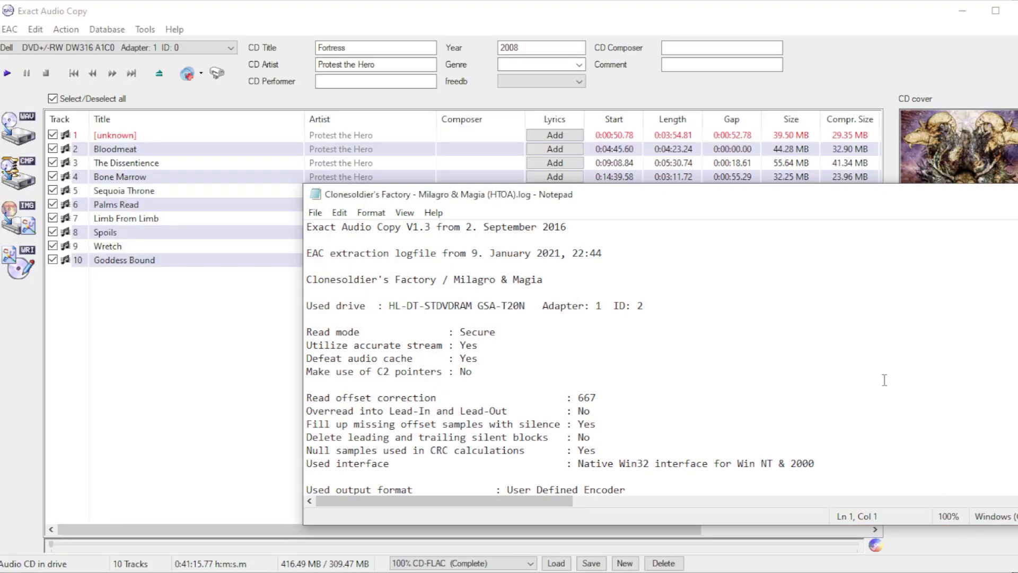
left_click_drag(509, 204, 324, 95)
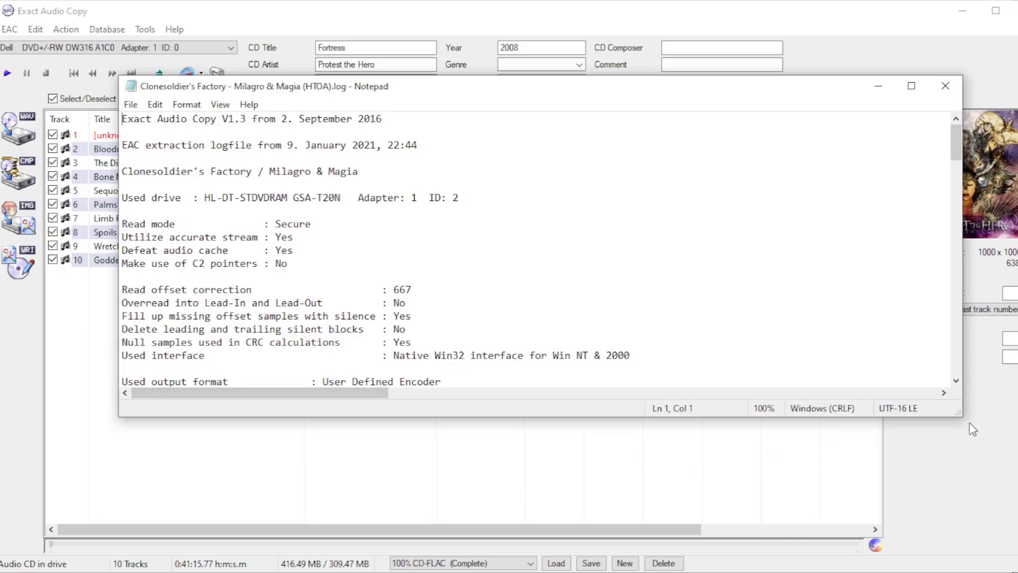
left_click(911, 85)
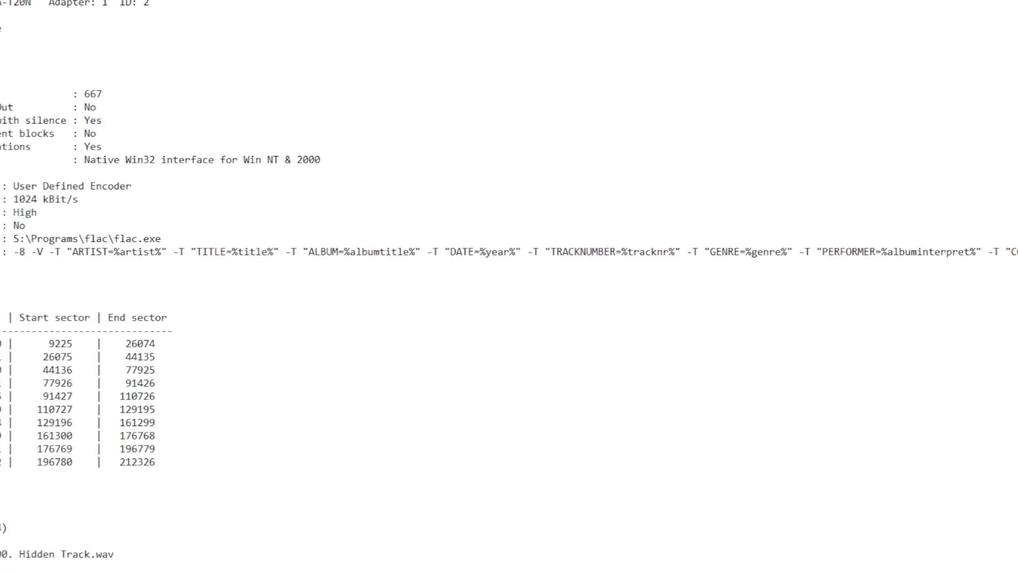
key("super+Down")
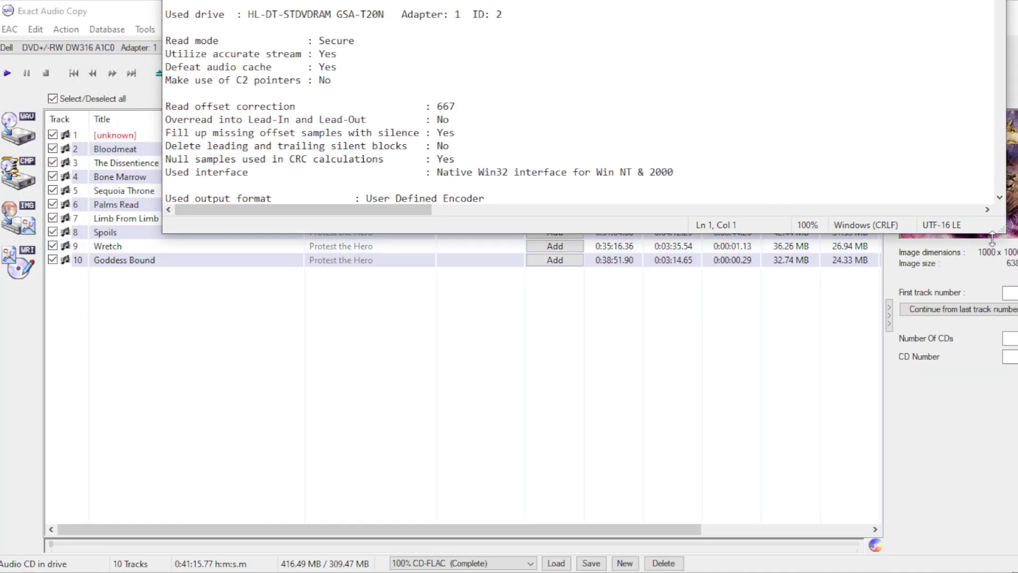
left_click_drag(998, 233, 998, 570)
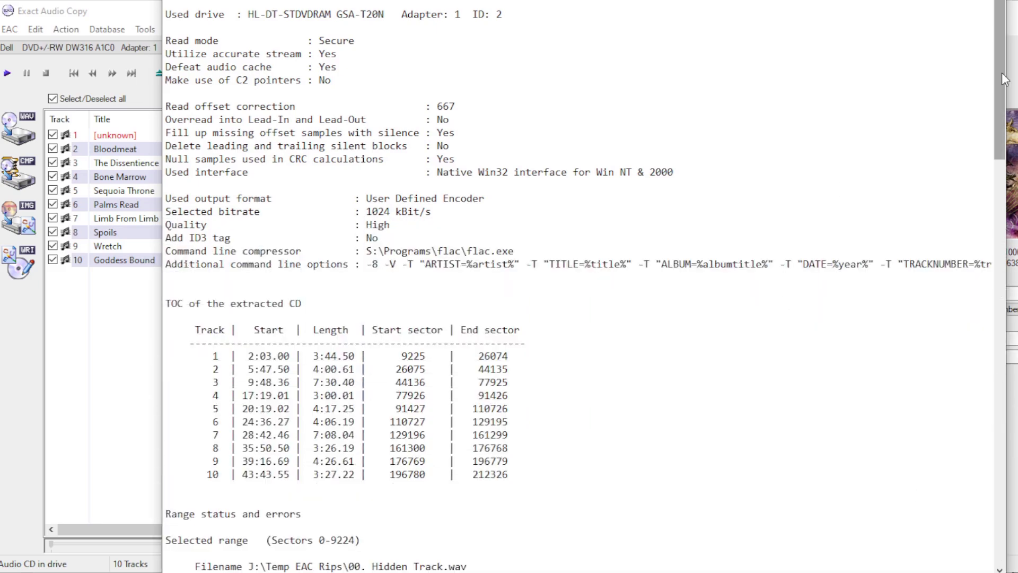
left_click_drag(996, 16, 993, 110)
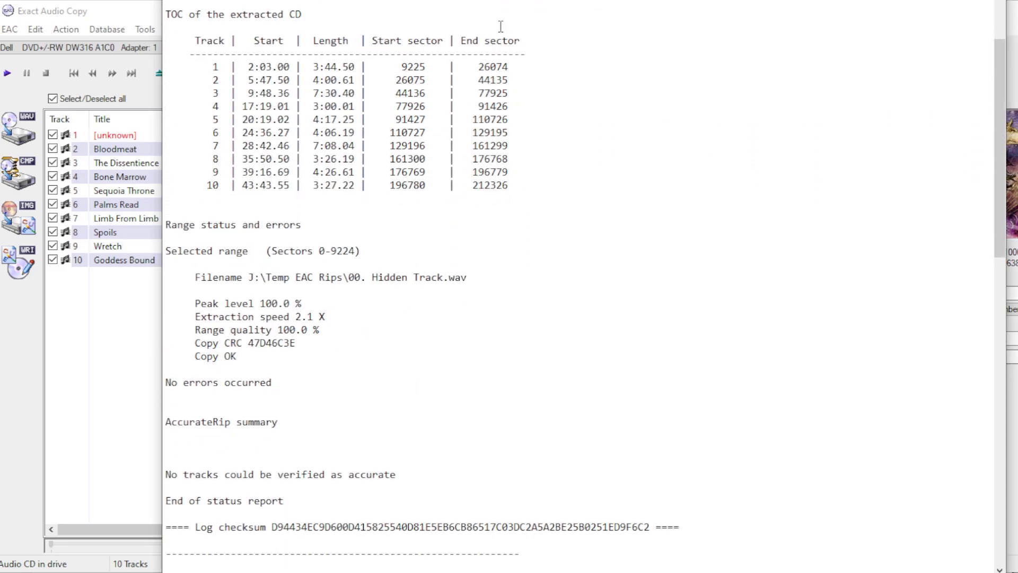
Step: Compare both hidden-track rips of sectors 0-9224, confirming each copy CRC is 47D46C3E
left_click_drag(397, 66, 440, 76)
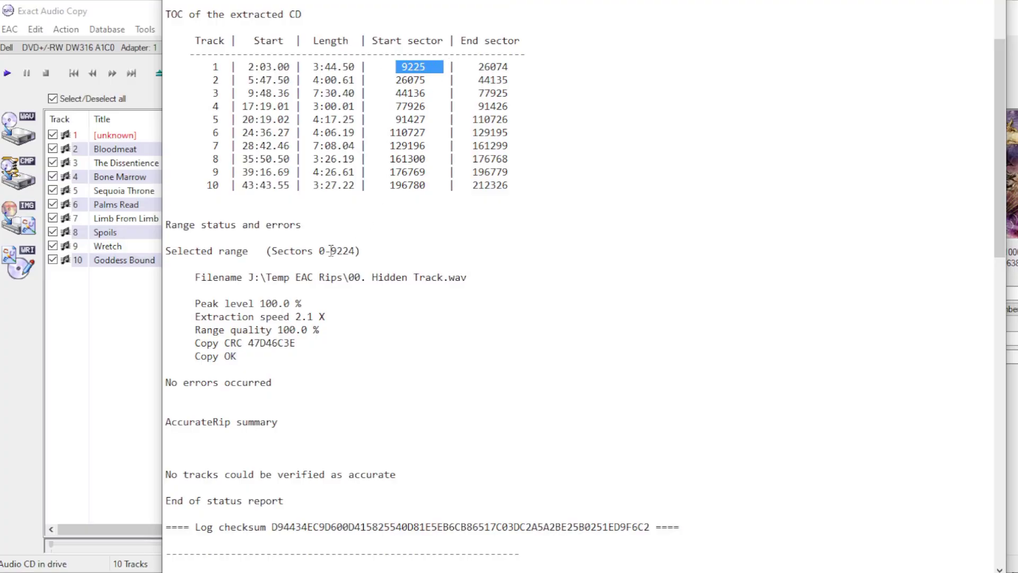
left_click_drag(361, 264, 380, 246)
left_click(316, 245)
left_click(358, 247)
scroll(358, 246, "down", 2)
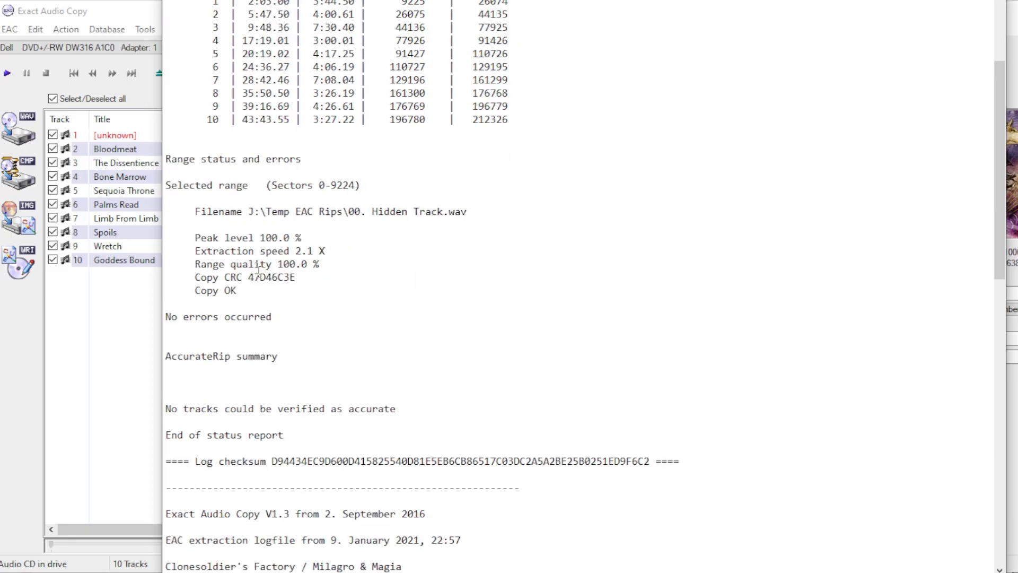
left_click_drag(248, 278, 297, 280)
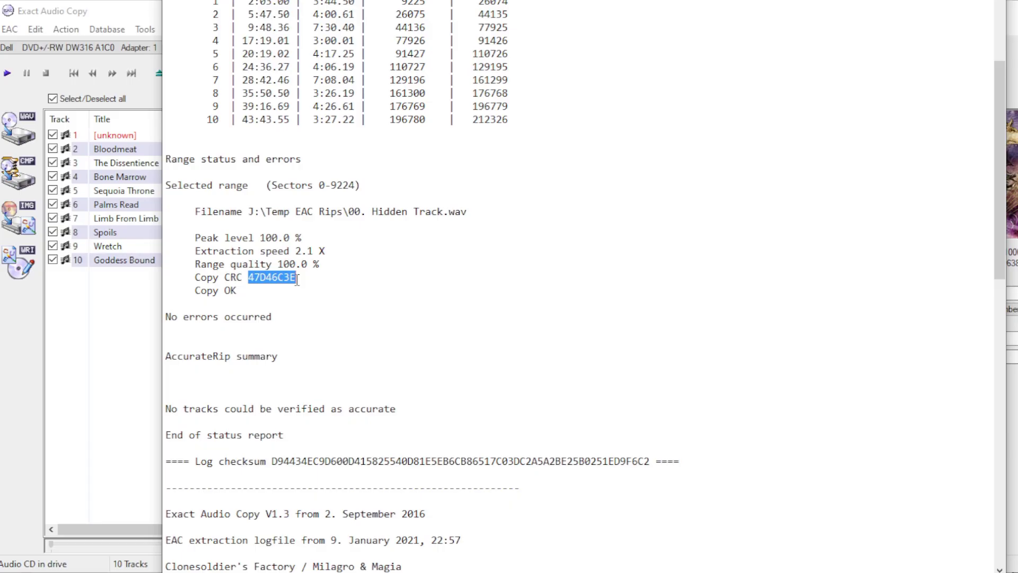
scroll(297, 281, "down", 20)
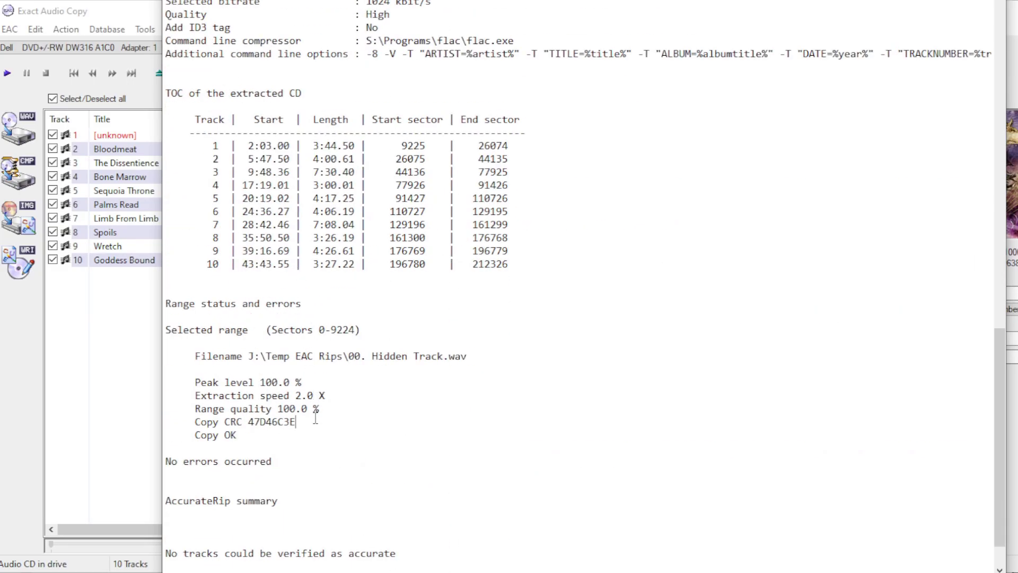
left_click_drag(315, 419, 248, 427)
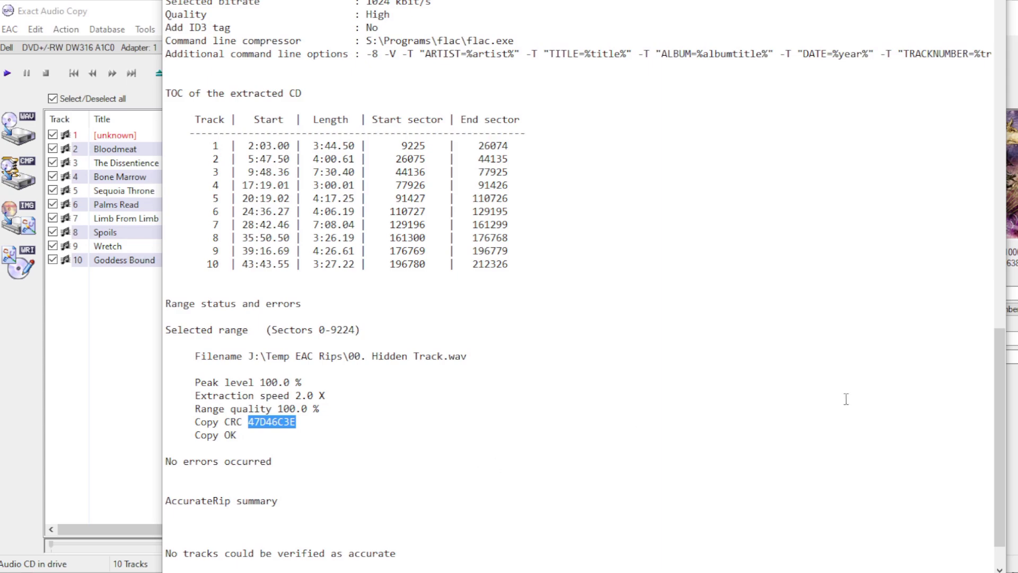
mouse_move(408, 572)
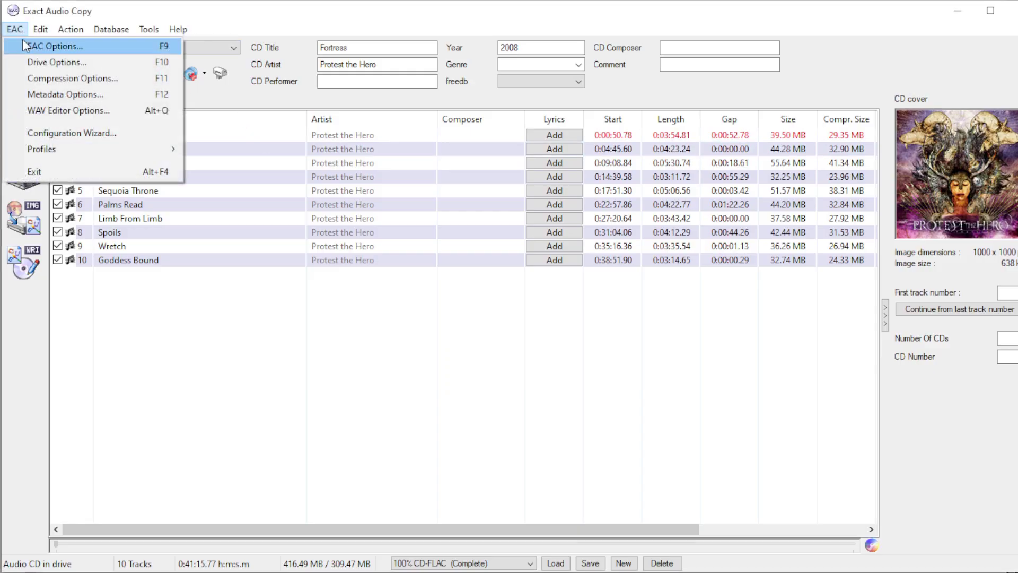
Step: Switch the drive's extraction method from secure mode to Burst mode in Drive Options
left_click(34, 63)
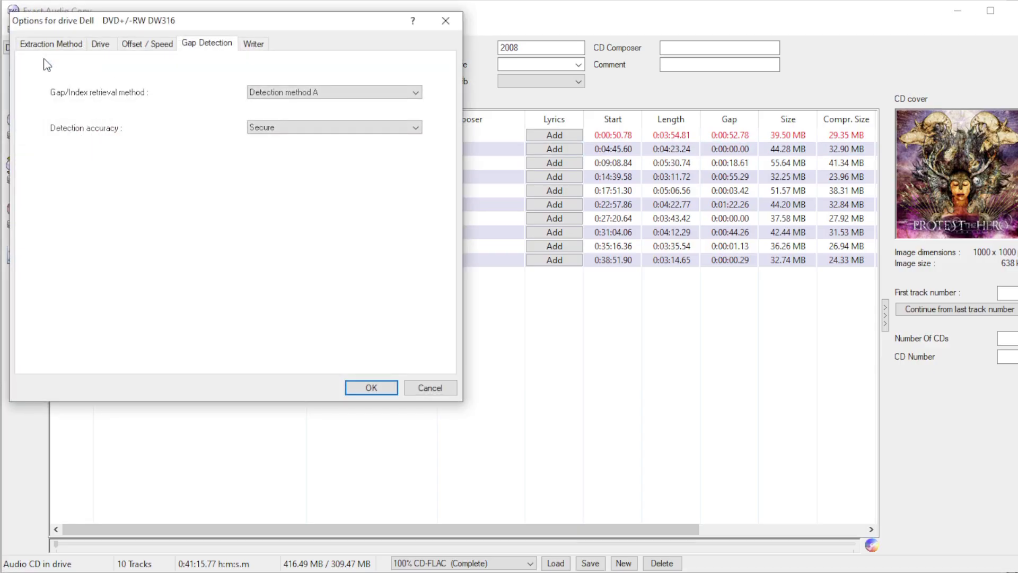
left_click(100, 46)
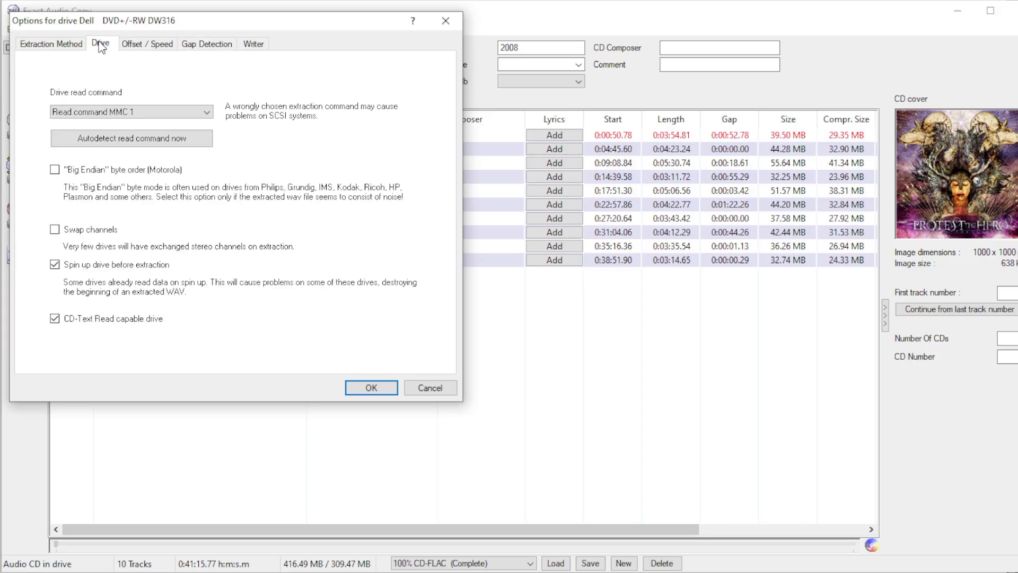
left_click(57, 46)
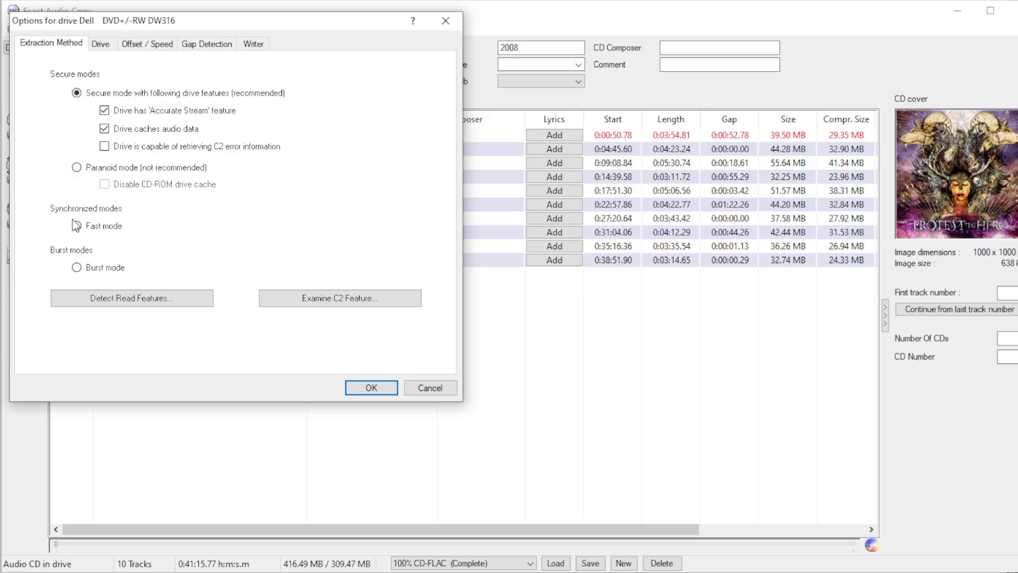
left_click(75, 268)
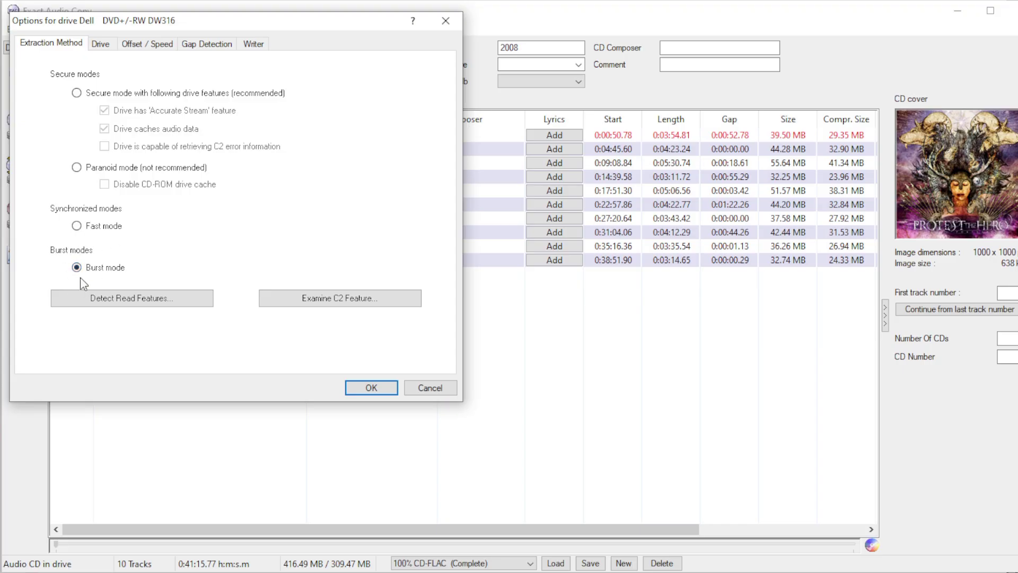
left_click(366, 387)
left_click(71, 29)
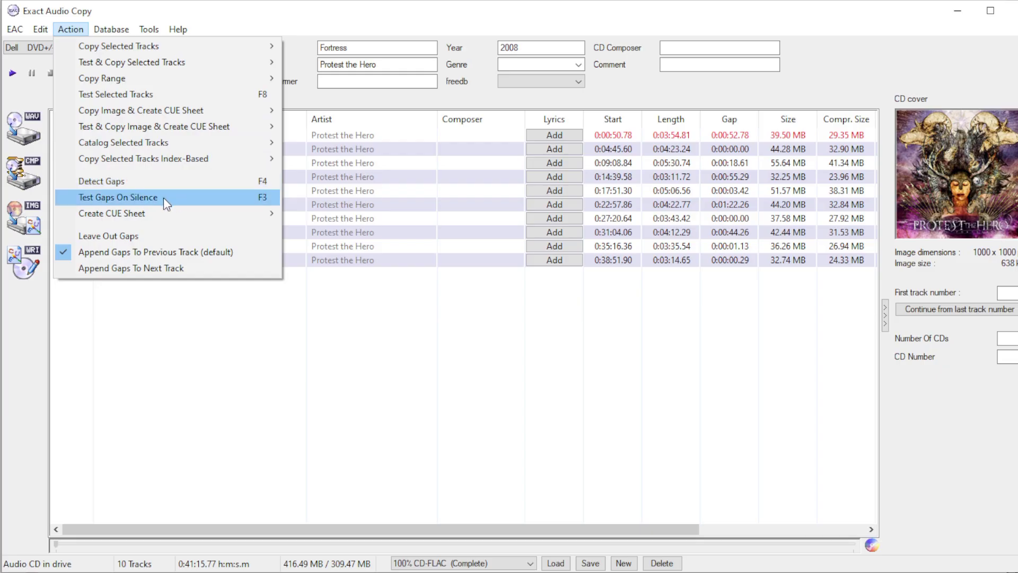
Step: Check the Copy Range Compressed blocks, 3809 to 189491, then dismiss without ripping
mouse_move(149, 157)
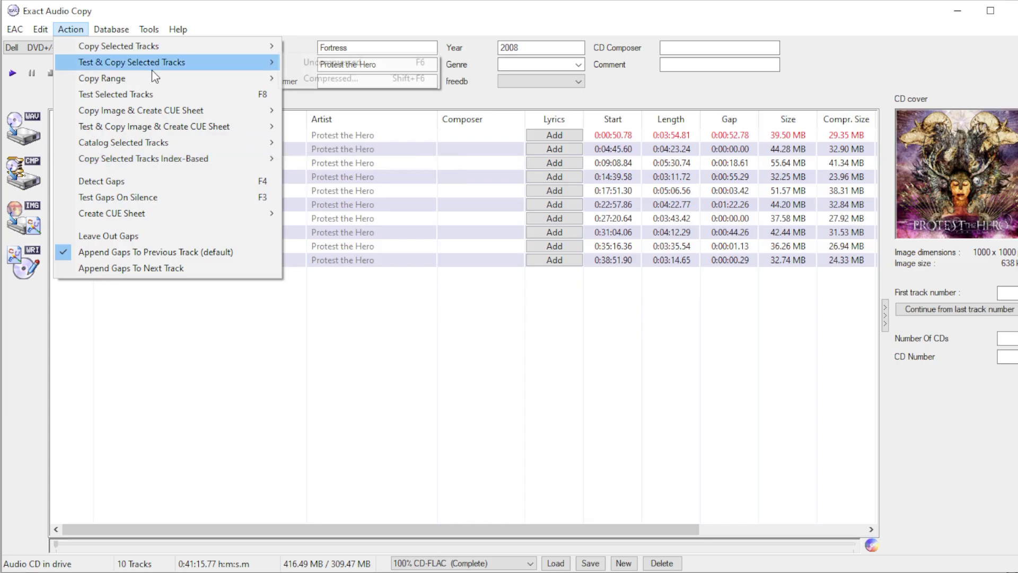
mouse_move(150, 76)
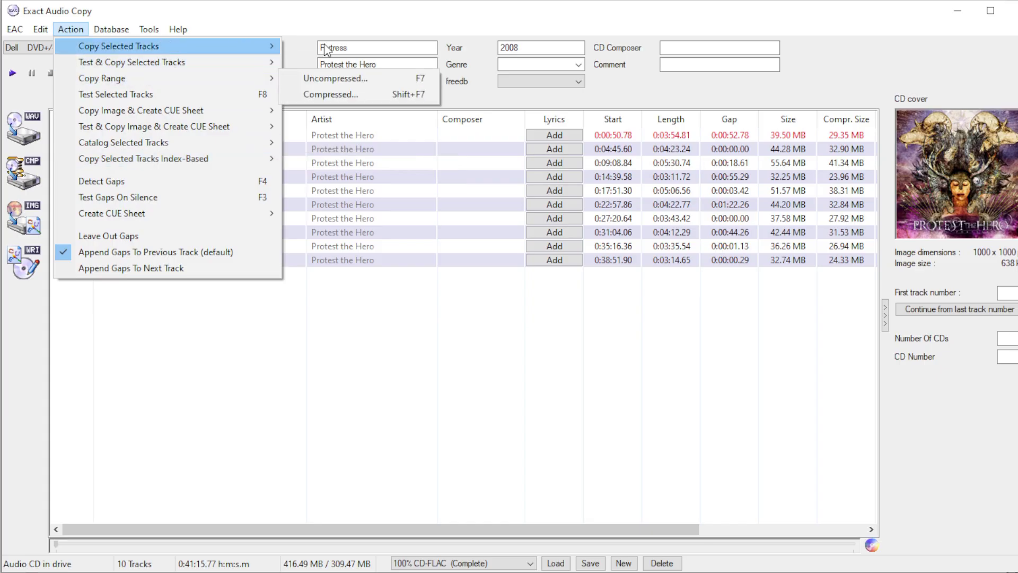
left_click(324, 93)
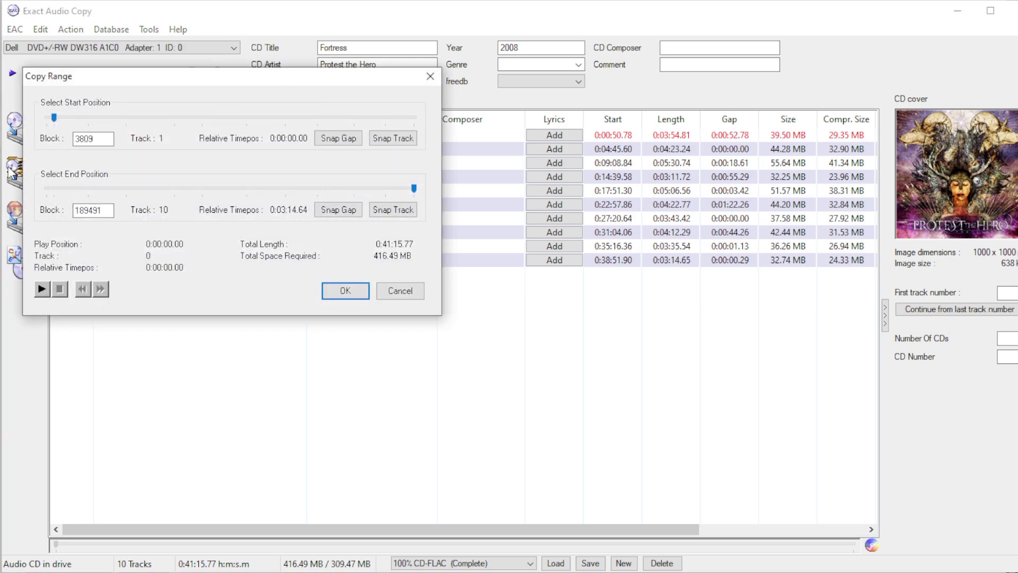
left_click_drag(104, 140, 62, 142)
left_click_drag(107, 215, 76, 219)
left_click(341, 290)
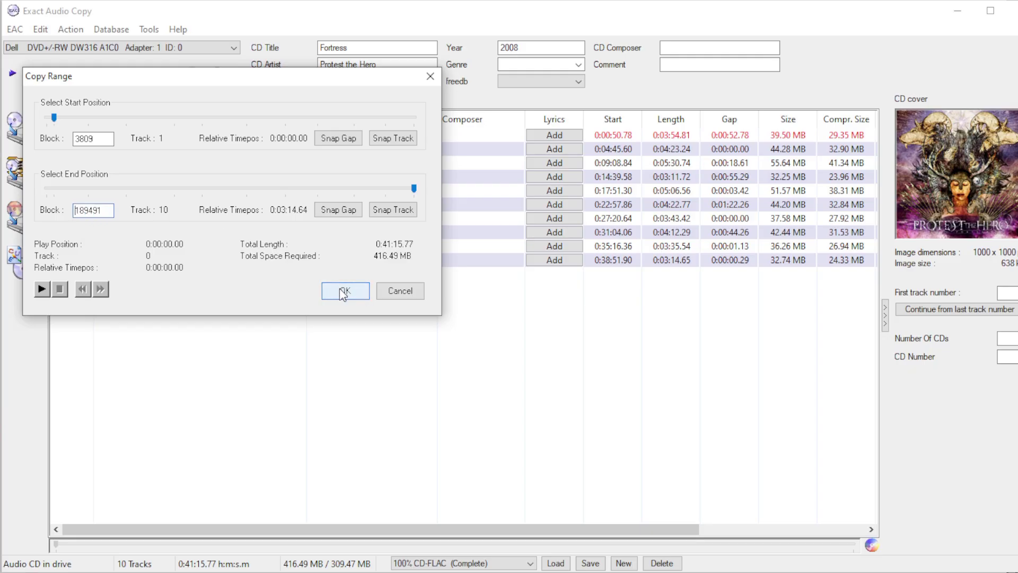
left_click(401, 290)
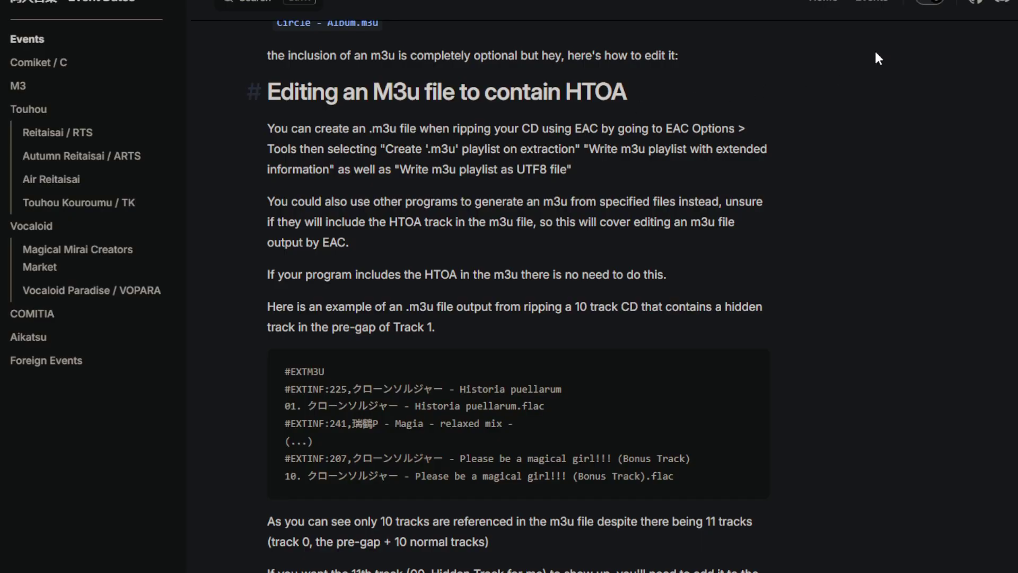
Step: Scroll the M3u editing section down to the final example starting with #EXTM3U
left_click_drag(266, 91, 702, 76)
left_click(585, 141)
scroll(535, 162, "down", 2)
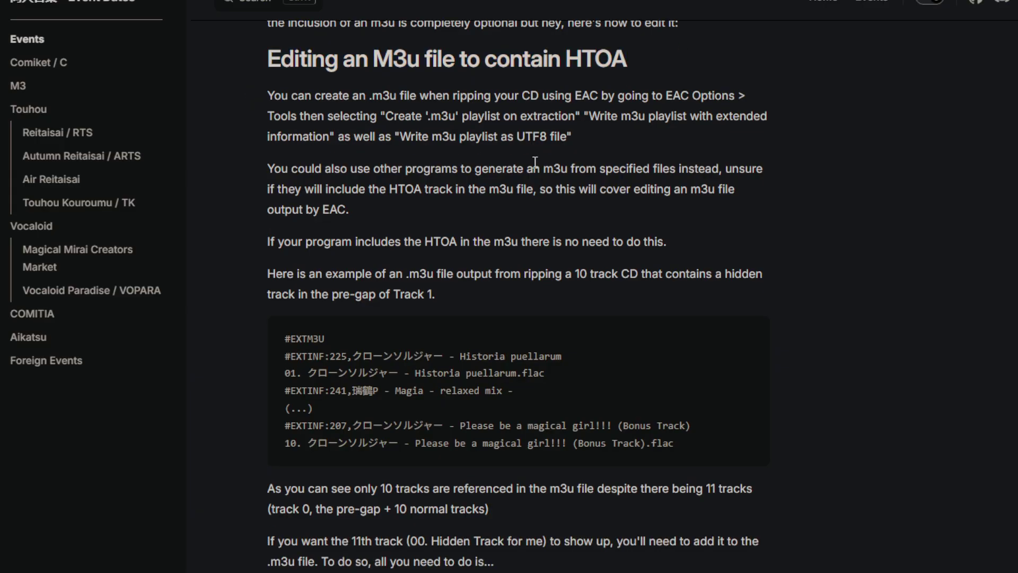
scroll(534, 164, "down", 2)
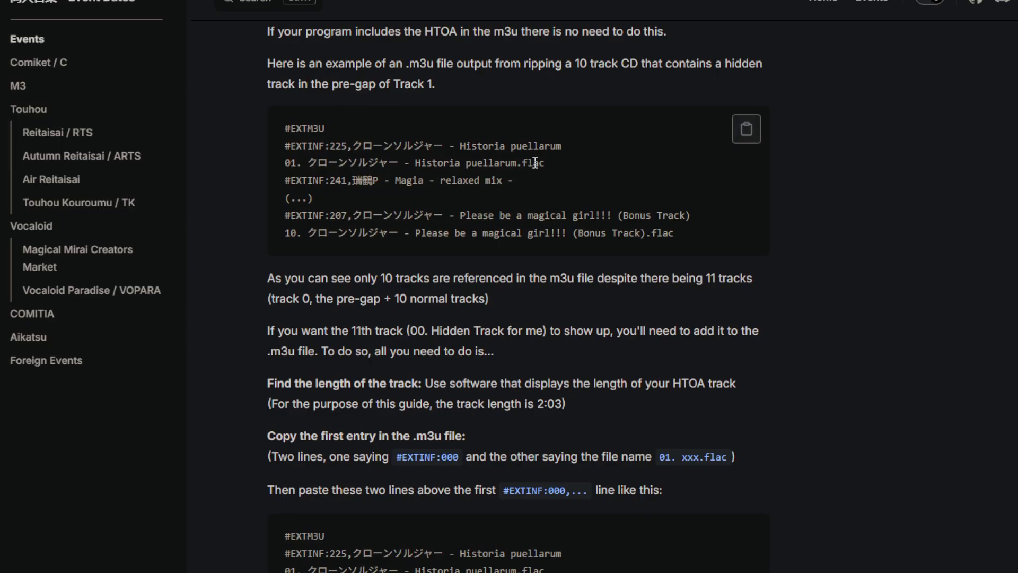
scroll(534, 162, "down", 2)
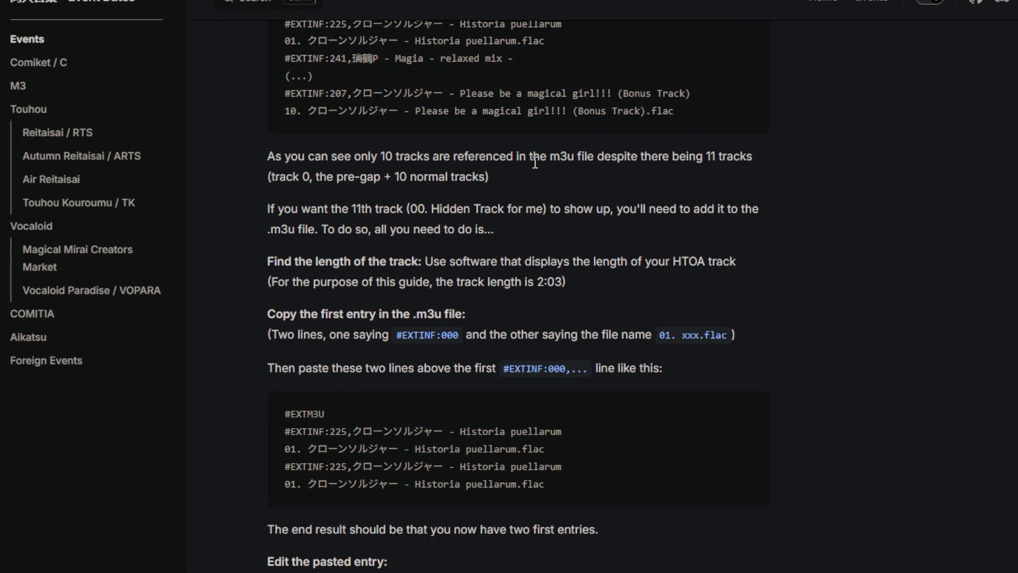
scroll(535, 162, "down", 2)
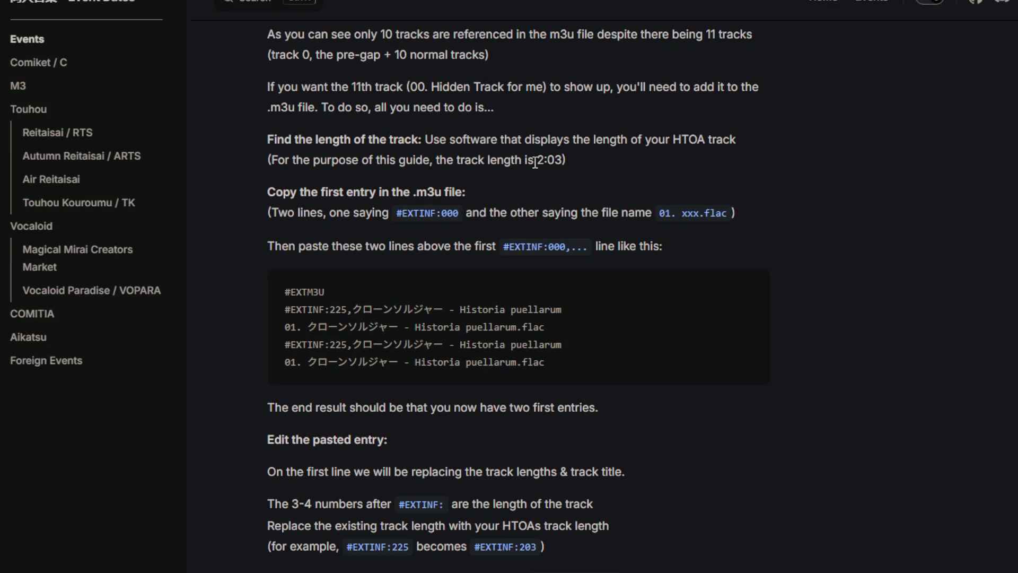
scroll(535, 162, "down", 2)
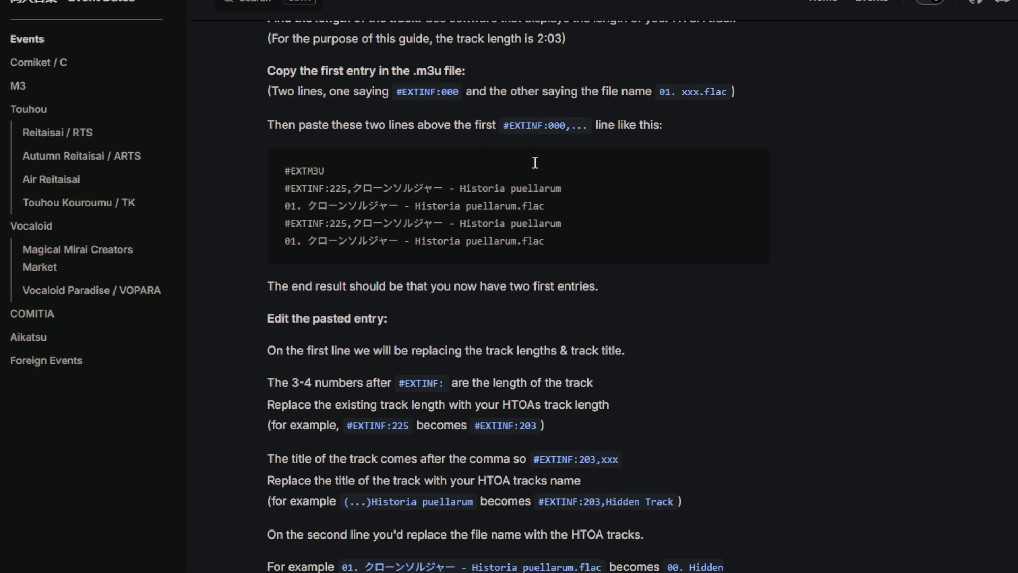
scroll(534, 161, "down", 2)
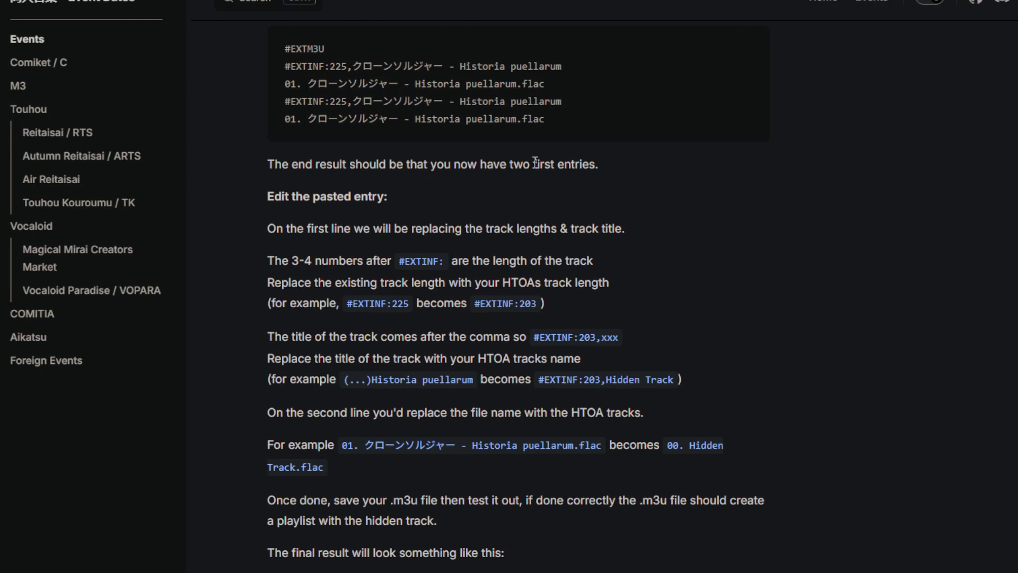
scroll(535, 162, "down", 2)
scroll(535, 163, "down", 2)
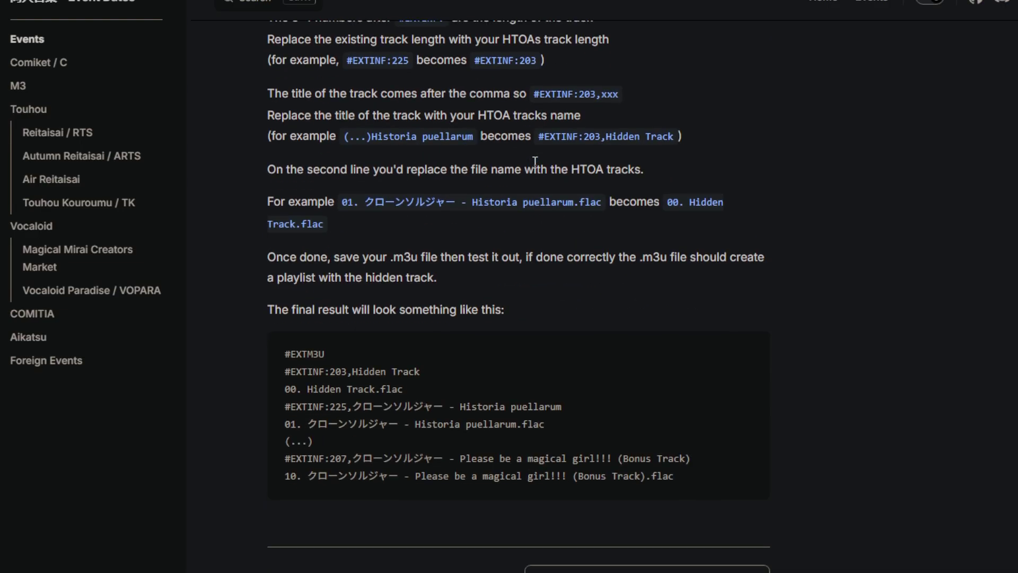
double_click(305, 353)
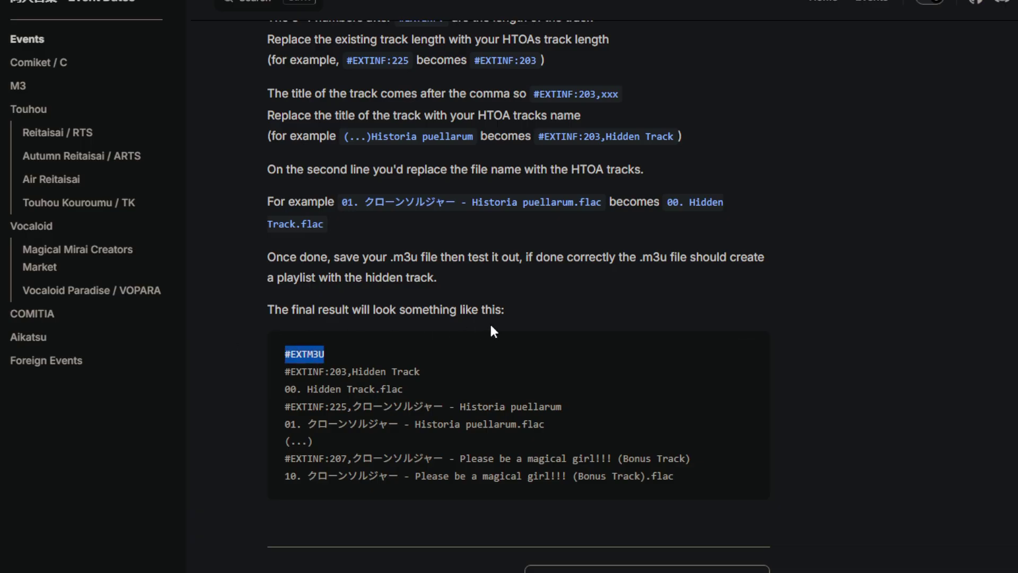
left_click(670, 476)
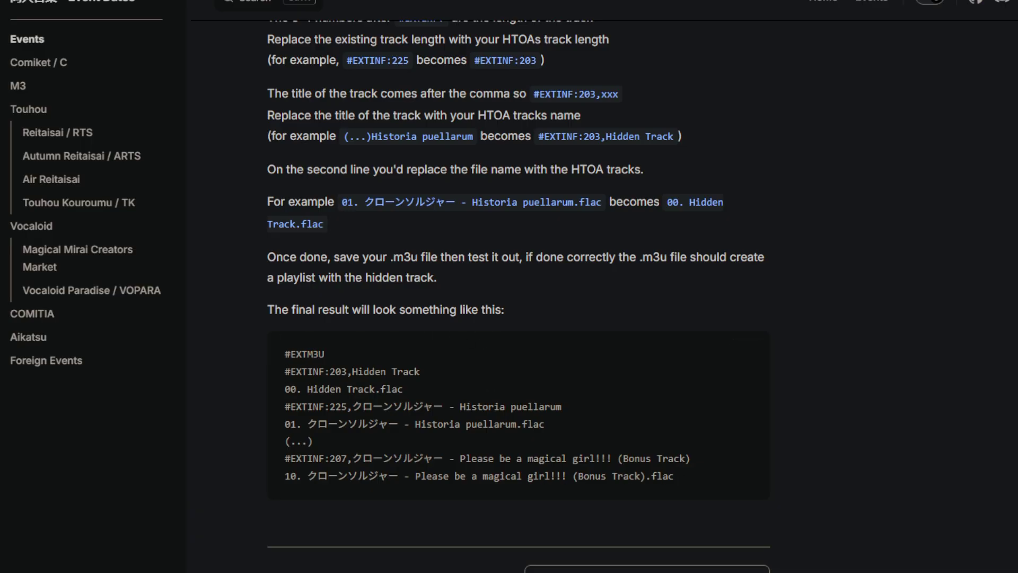
Step: Scroll the guide to the cue-sheet edits renaming FILE to '00. Hidden Track.wav' and replacing PREGAP 02:03:00
scroll(927, 538, "up", 15)
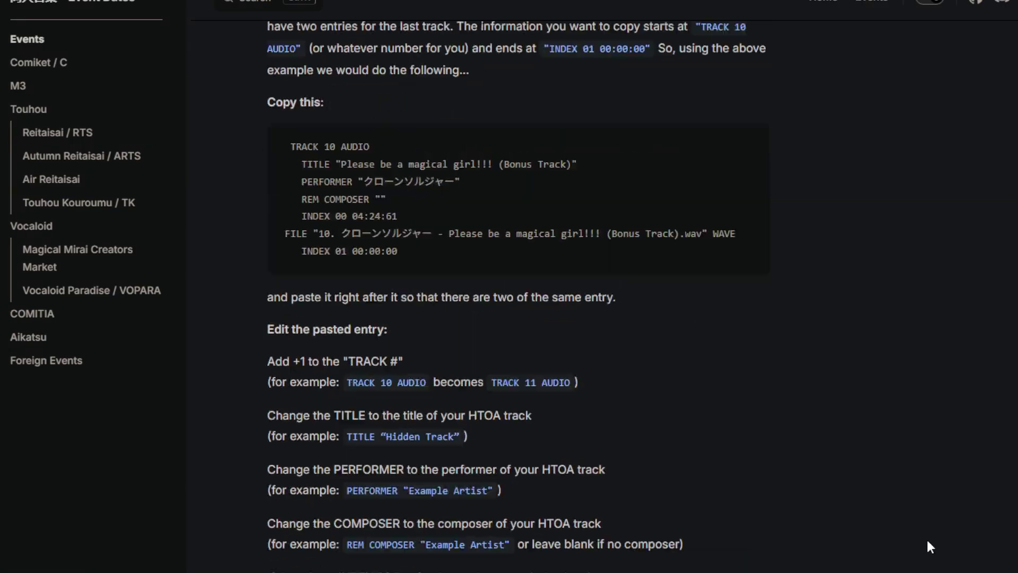
scroll(930, 528, "up", 15)
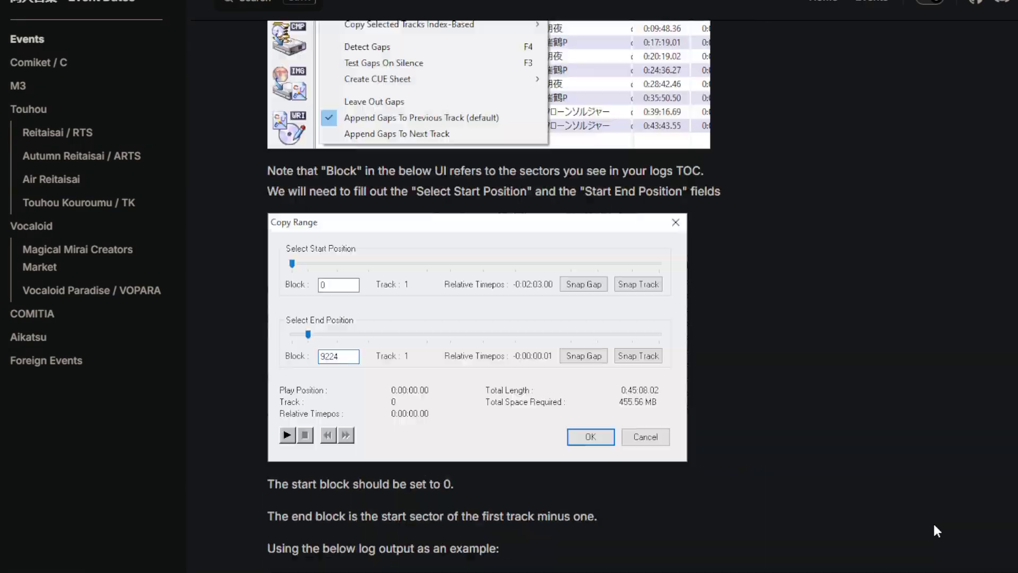
scroll(934, 526, "up", 20)
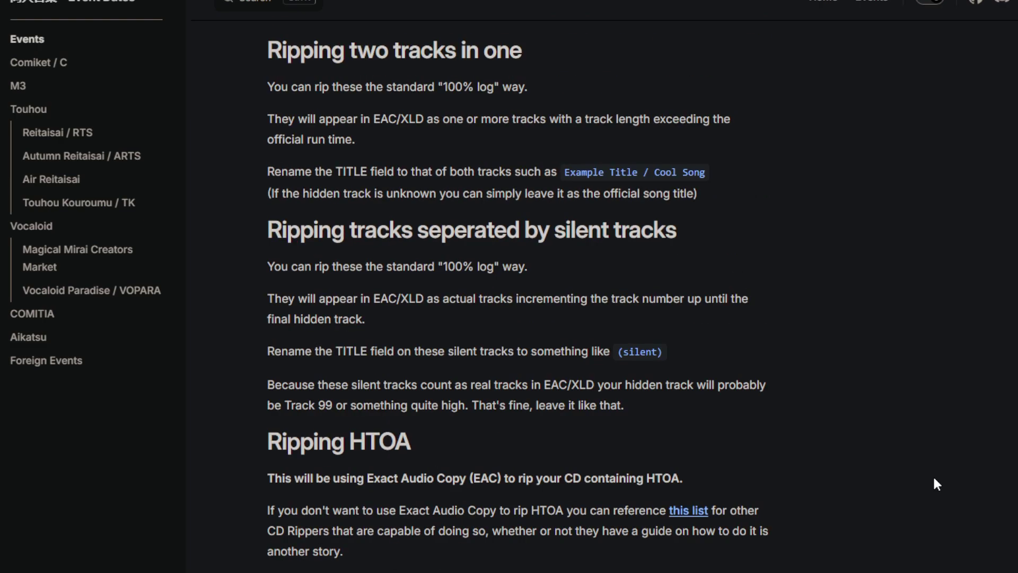
scroll(934, 479, "up", 10)
scroll(923, 475, "down", 20)
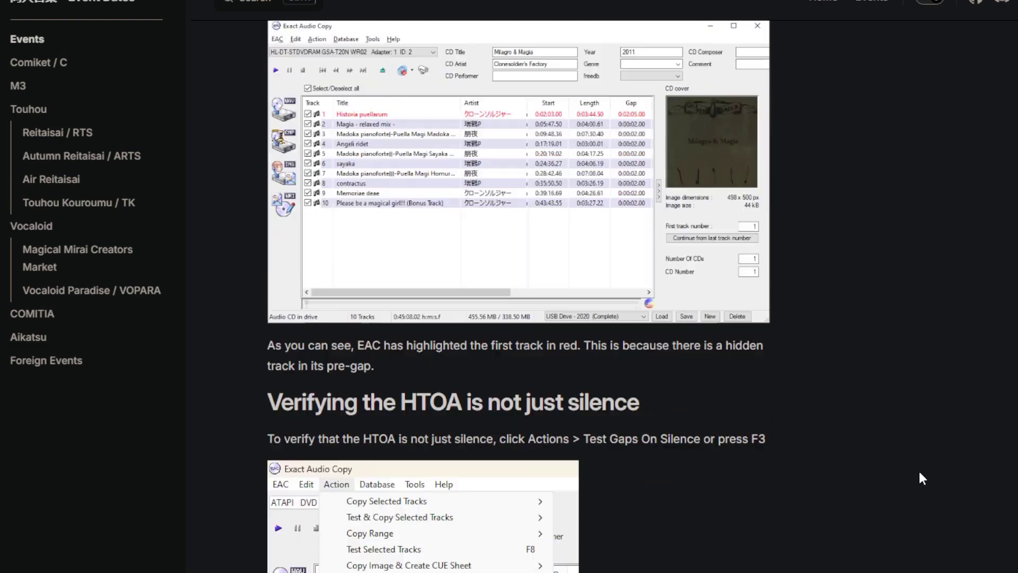
scroll(919, 471, "down", 20)
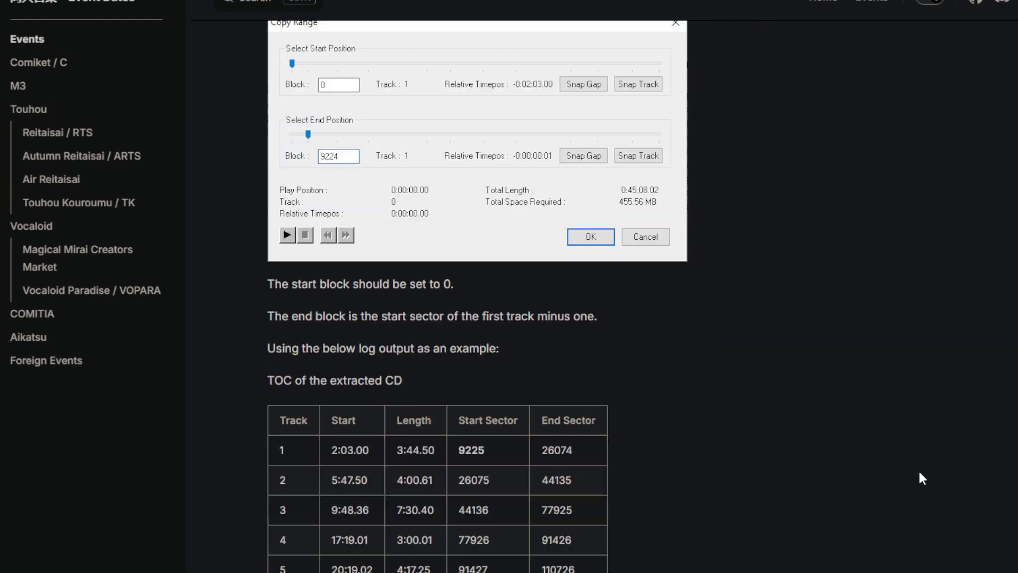
scroll(920, 472, "down", 20)
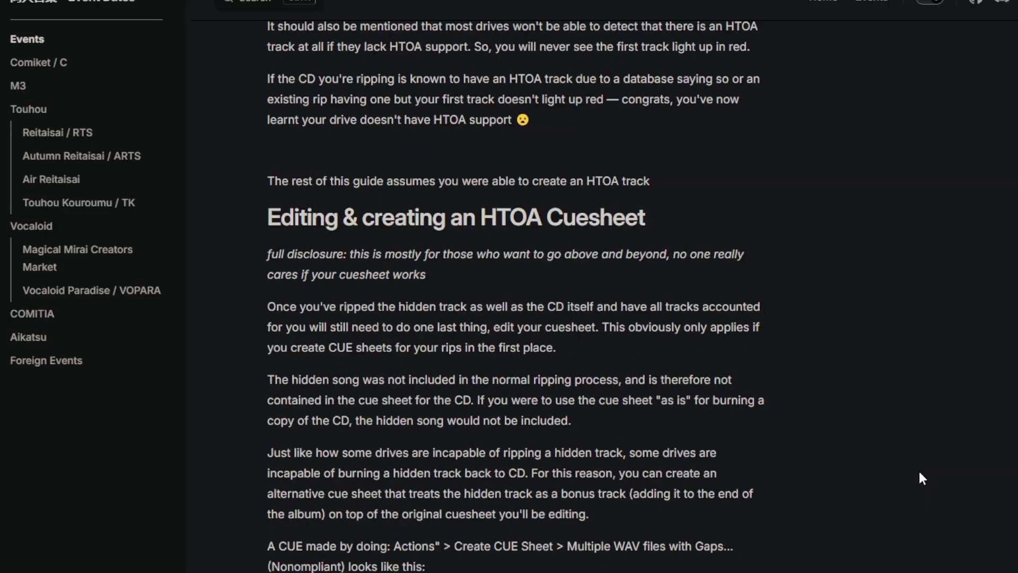
scroll(919, 472, "down", 20)
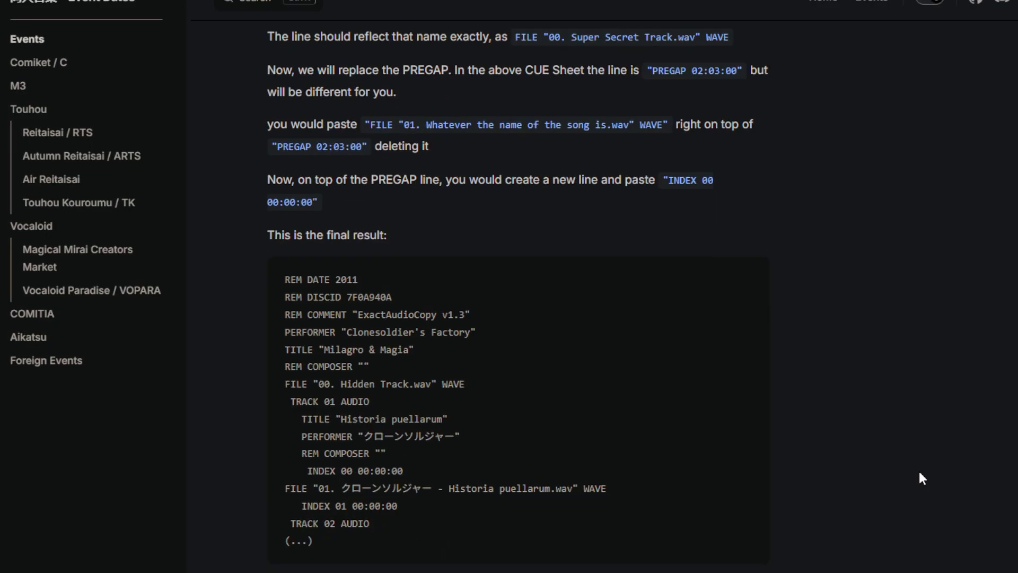
scroll(920, 478, "down", 20)
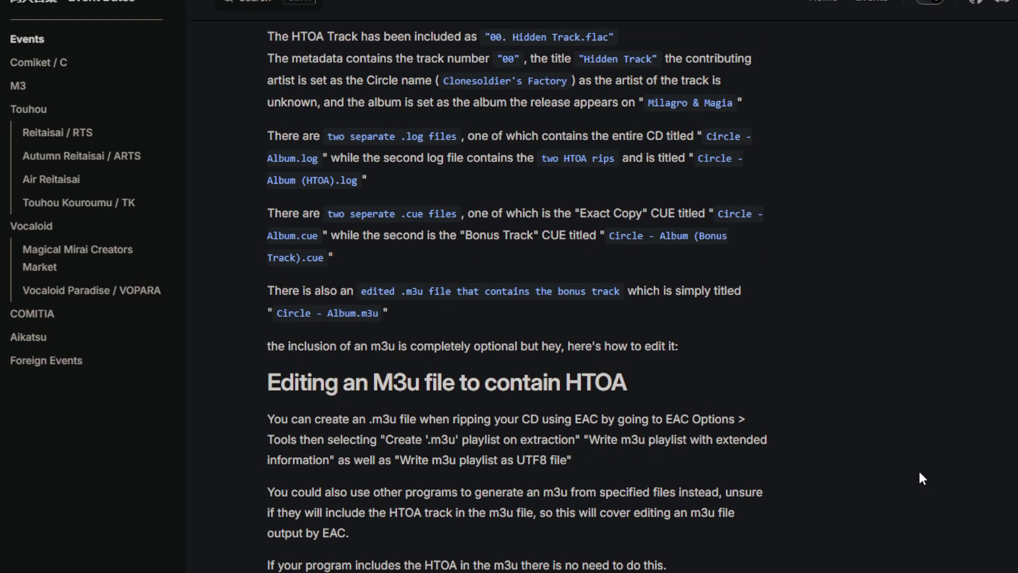
scroll(922, 479, "up", 15)
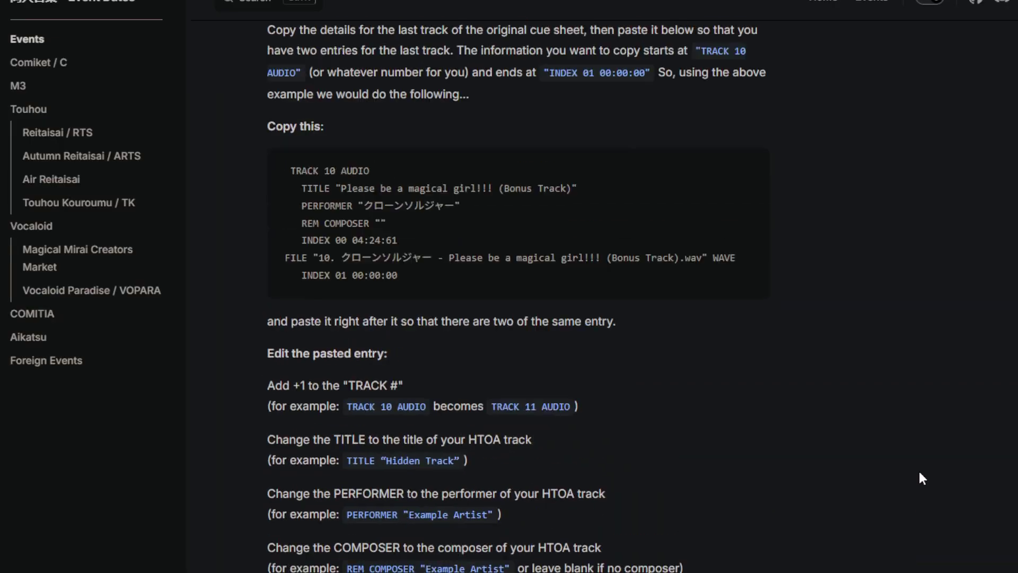
scroll(923, 479, "down", 12)
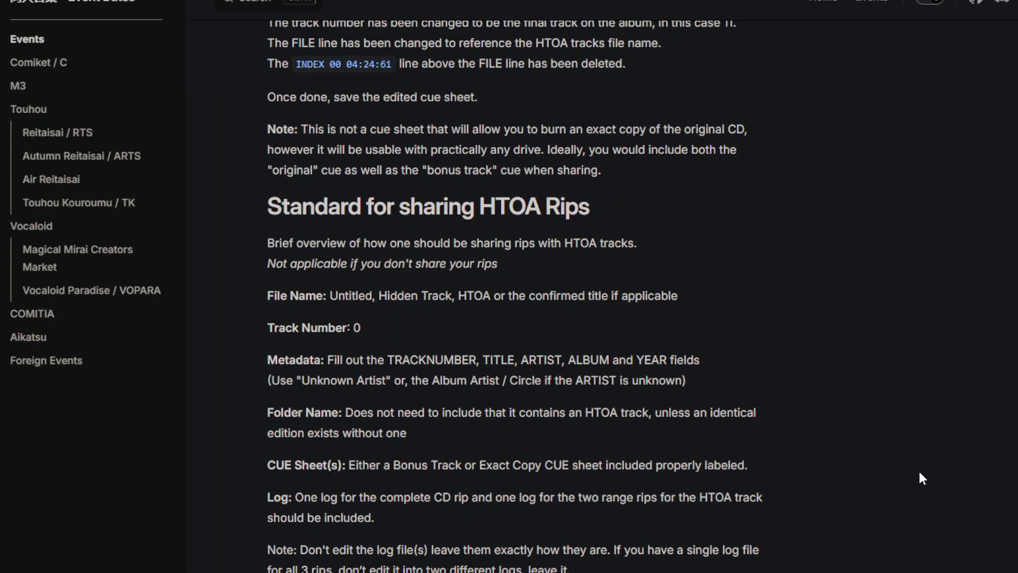
scroll(920, 473, "down", 8)
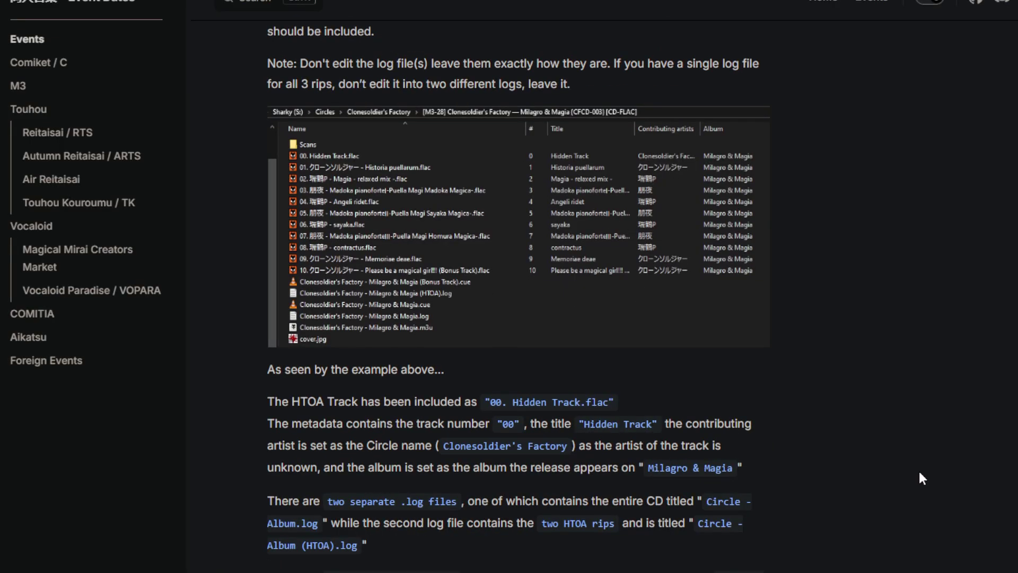
scroll(920, 474, "up", 3)
scroll(920, 473, "down", 15)
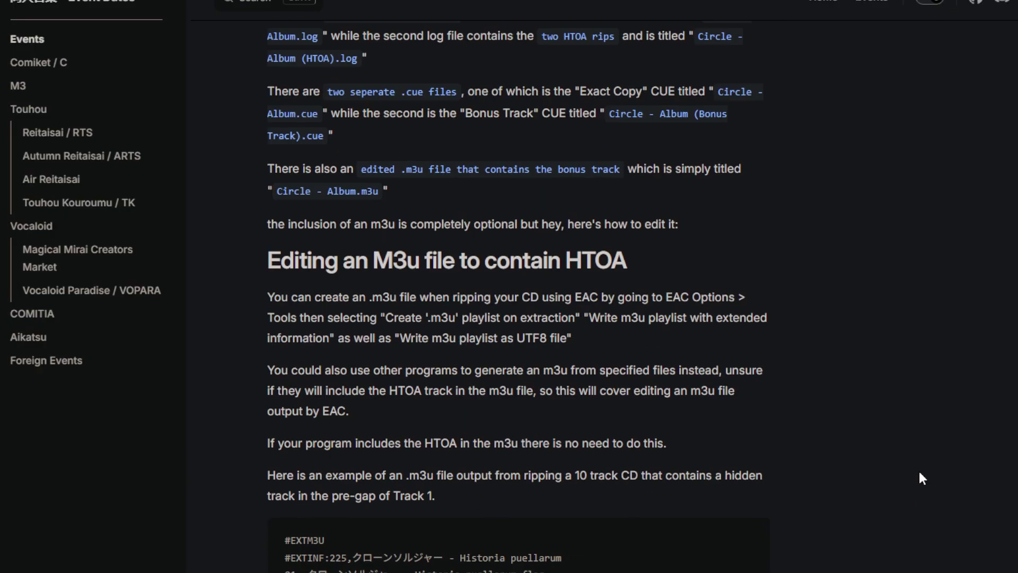
scroll(923, 478, "up", 4)
scroll(920, 472, "down", 17)
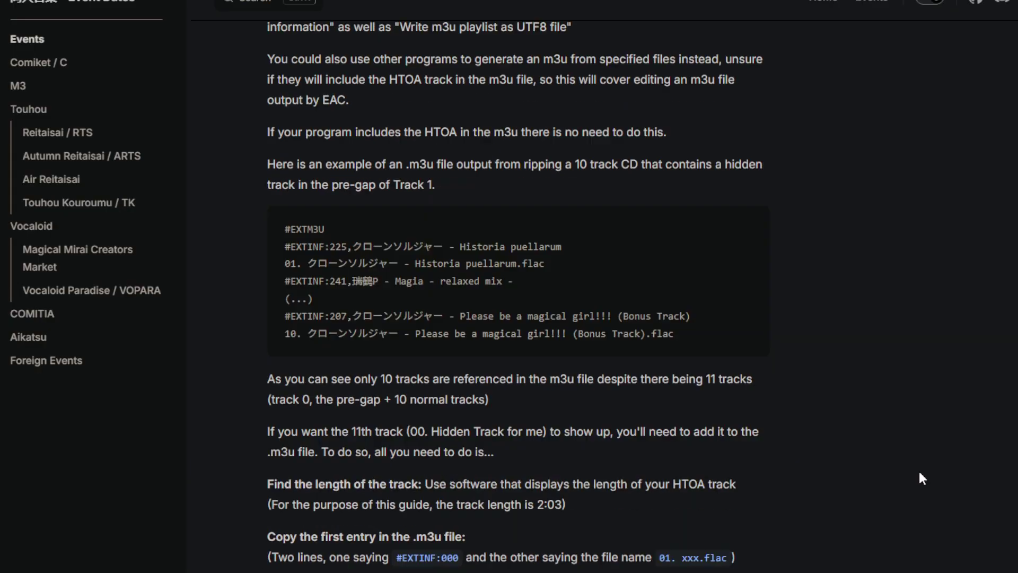
scroll(919, 472, "up", 19)
scroll(921, 471, "down", 15)
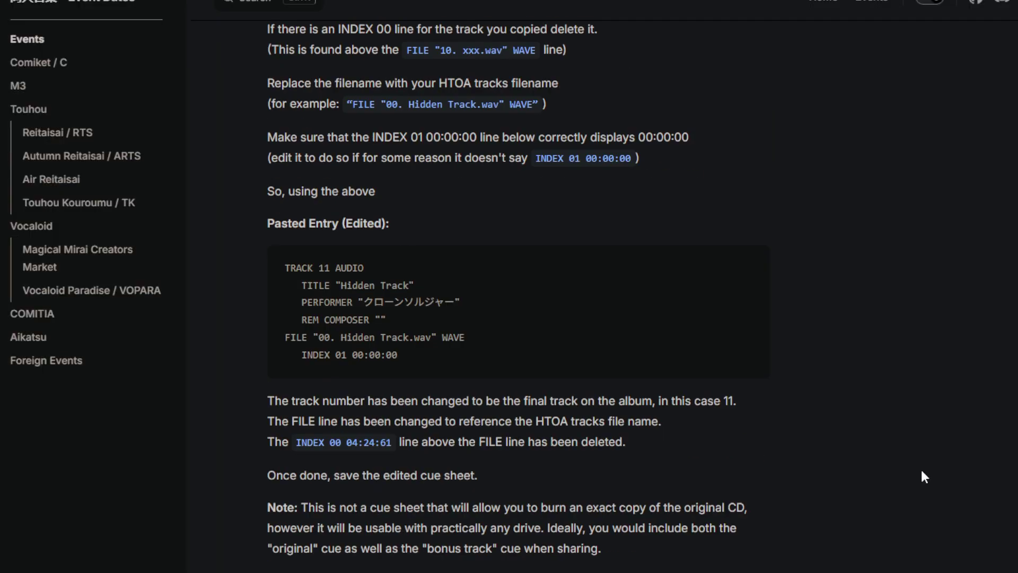
scroll(923, 477, "up", 8)
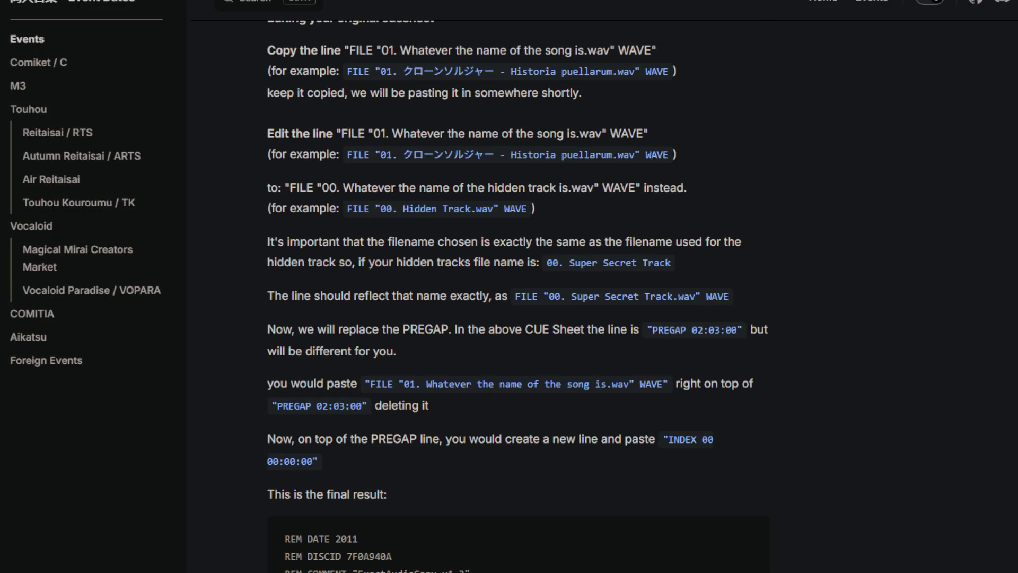
Step: Search the guide page for 'cue', then close the search and clear the highlights
key("ctrl+f")
type("cue")
key("Return")
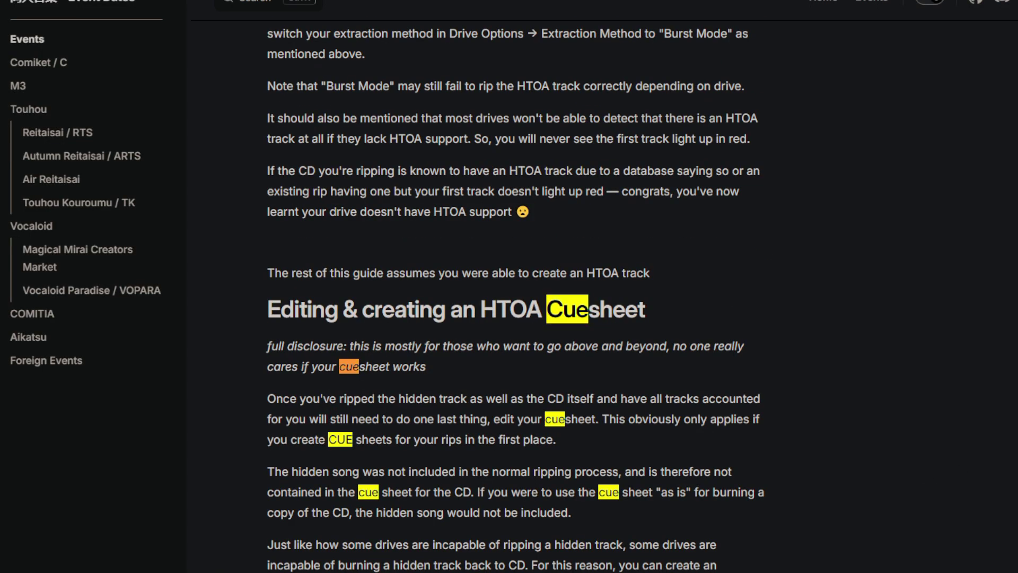
key("Escape")
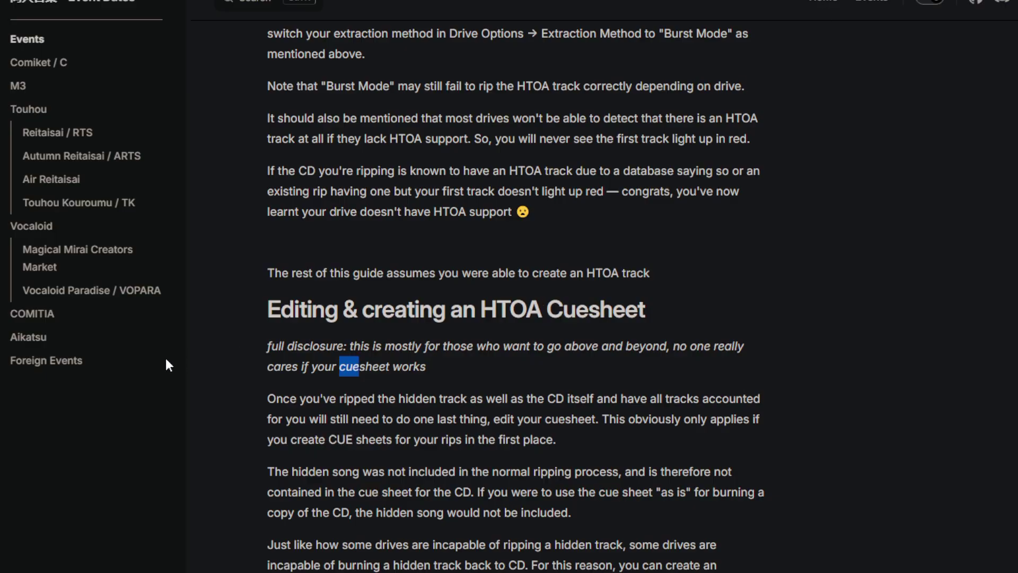
left_click(247, 356)
Step: Select the 'Editing & creating an HTOA Cuesheet' heading and read down to the edited TRACK 11 'Hidden Track' entry
left_click_drag(265, 308, 683, 301)
scroll(667, 347, "down", 5)
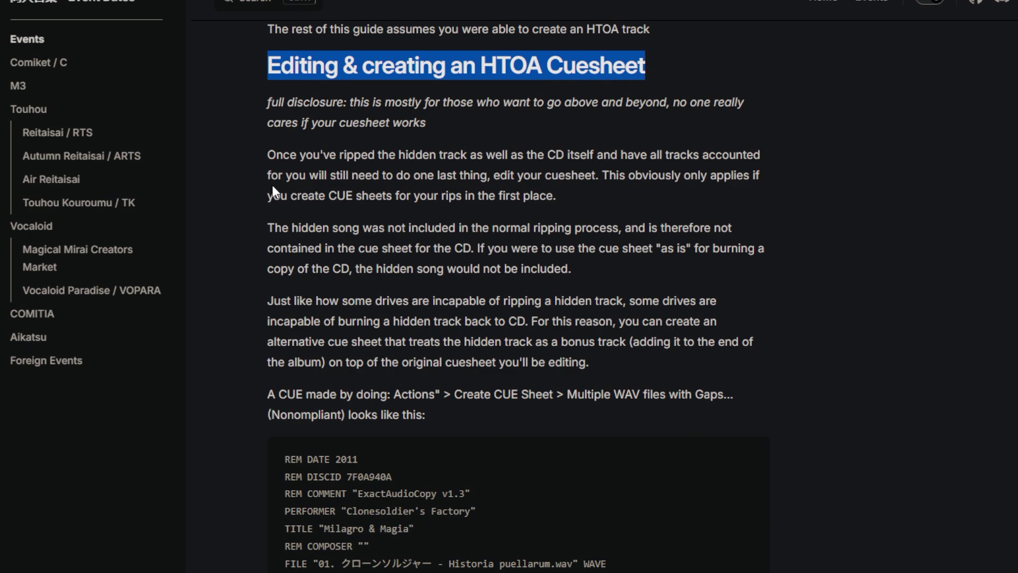
scroll(272, 186, "down", 5)
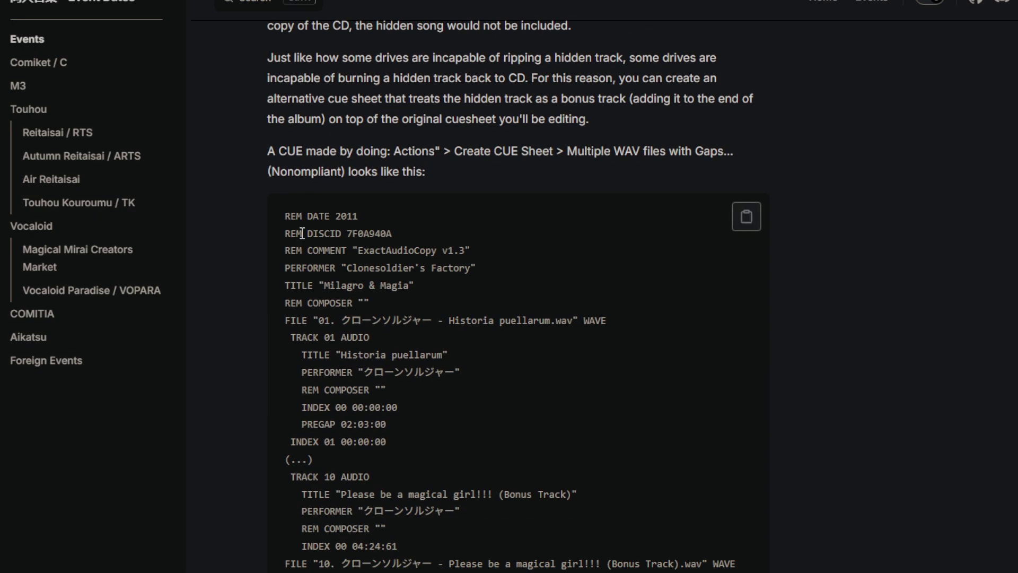
scroll(301, 276, "down", 6)
scroll(302, 281, "down", 4)
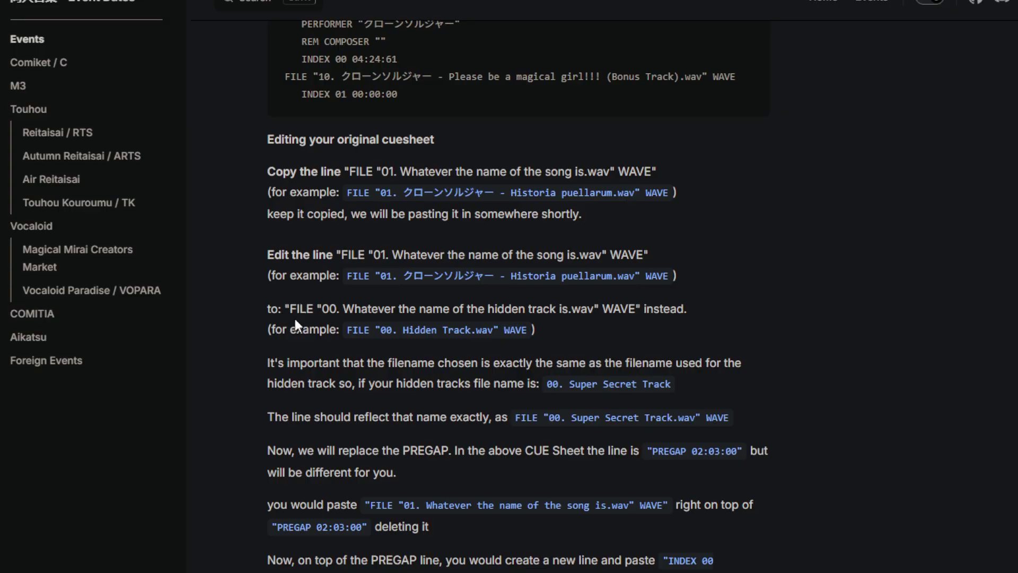
scroll(295, 319, "down", 10)
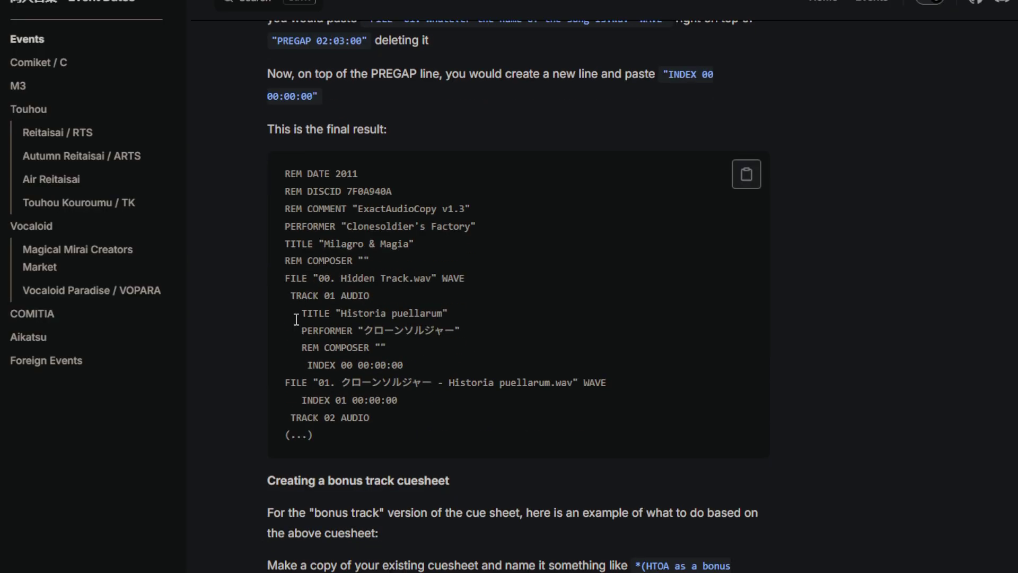
scroll(296, 318, "down", 5)
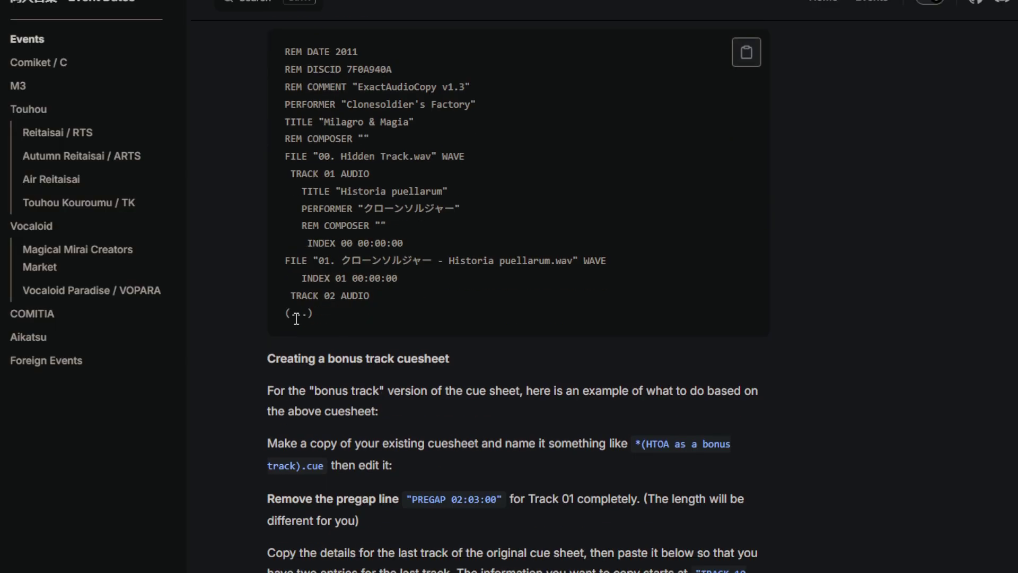
scroll(296, 317, "down", 5)
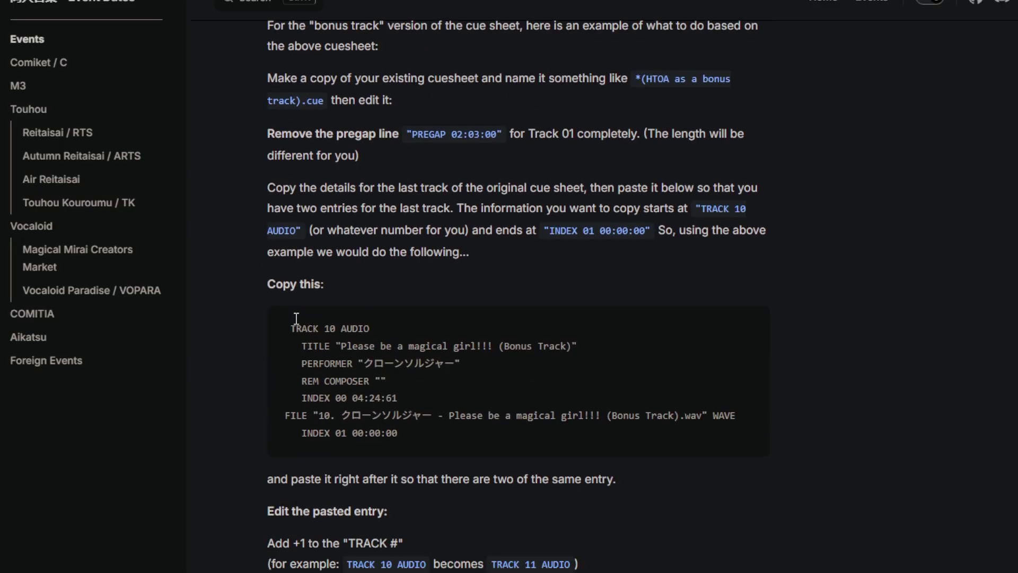
scroll(295, 317, "down", 7)
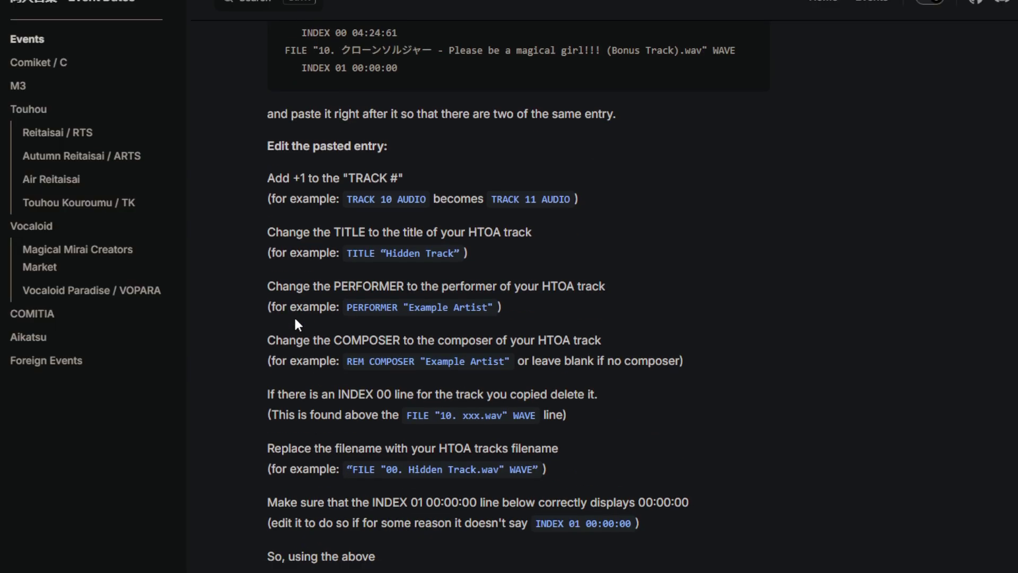
scroll(295, 319, "down", 7)
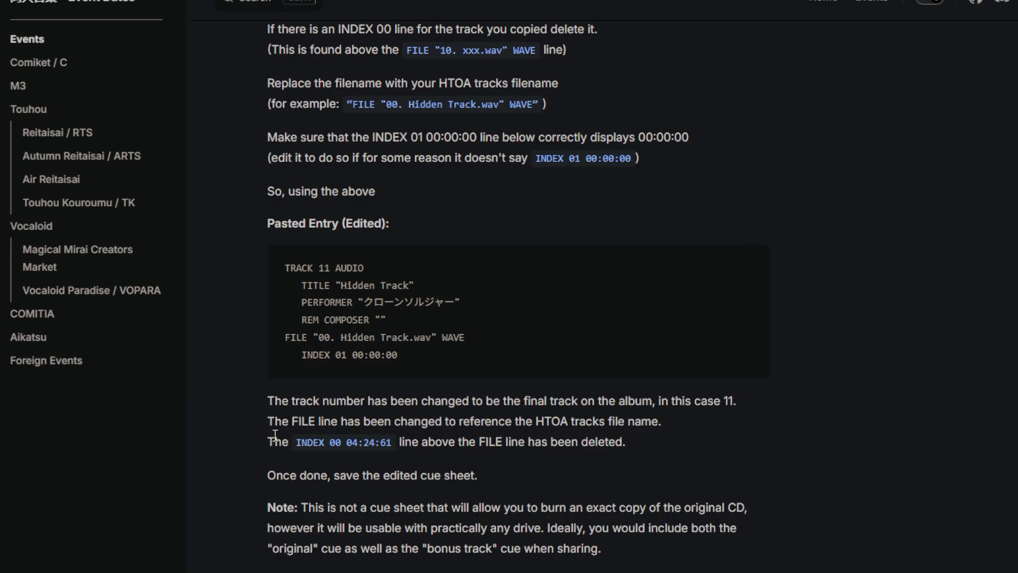